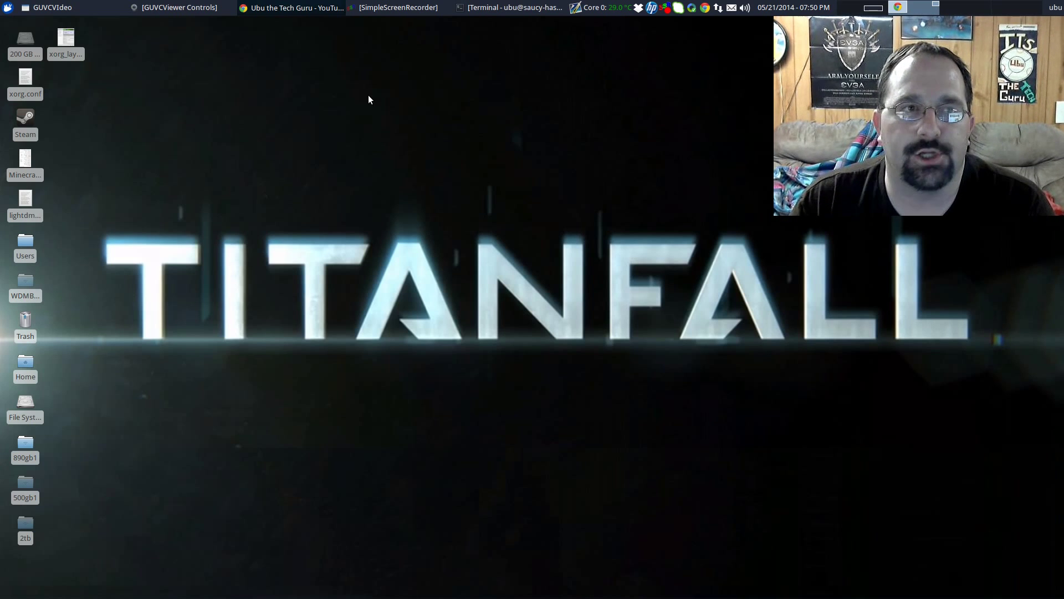
Step: Run gksudo nvidia-settings from a new Terminal tab and authenticate with the administrator password
click(513, 8)
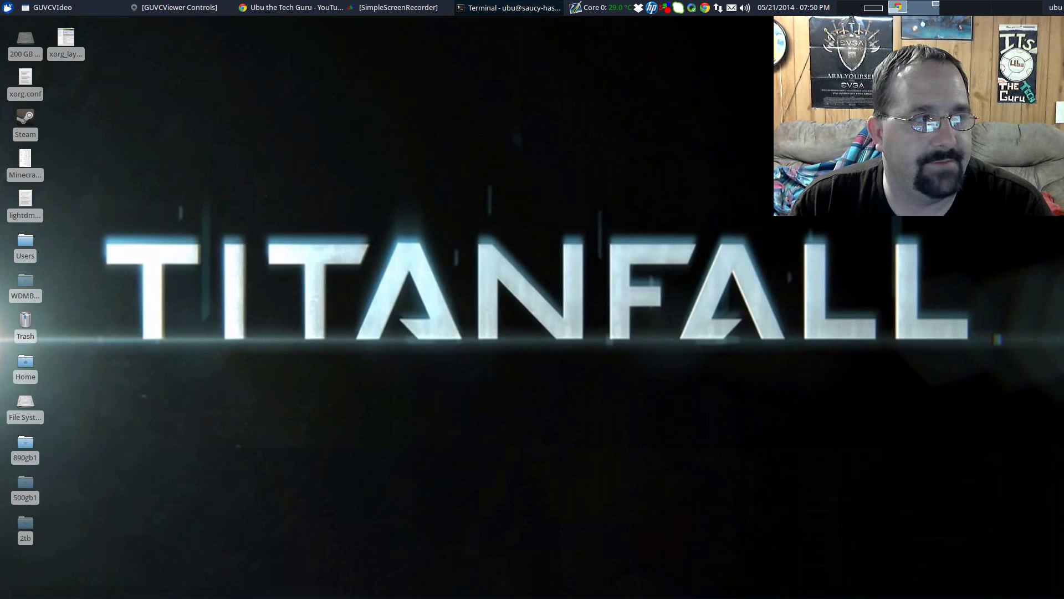
drag(475, 183, 527, 167)
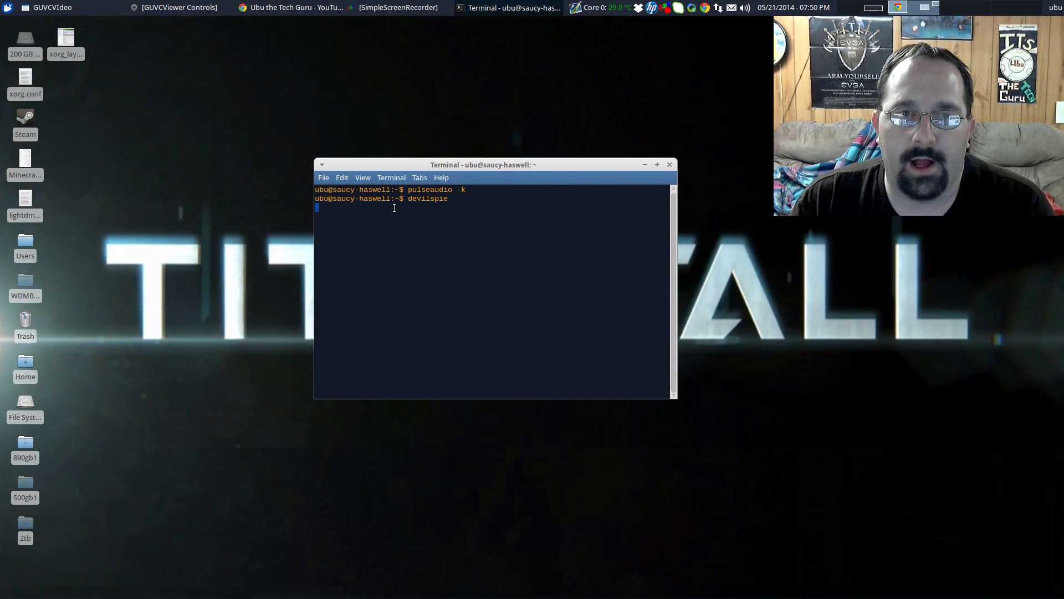
click(322, 176)
click(331, 190)
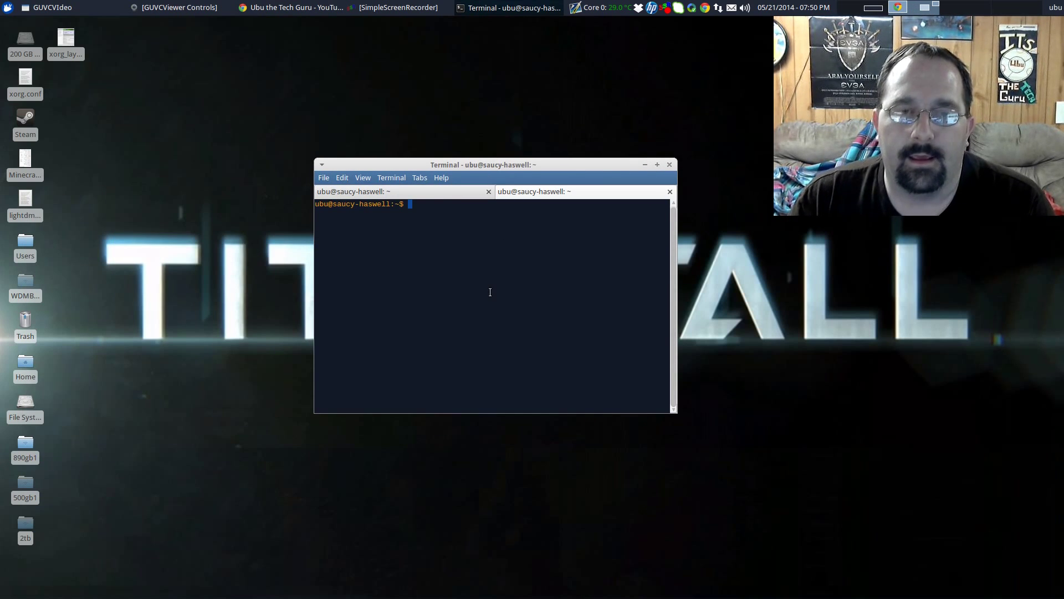
text(gksudo )
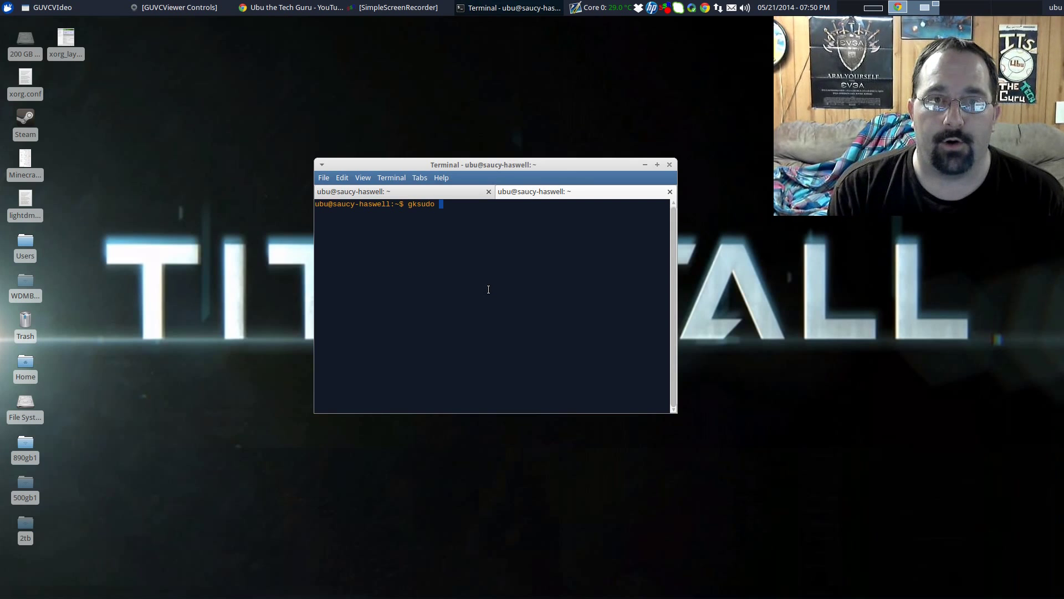
text(nvidia-)
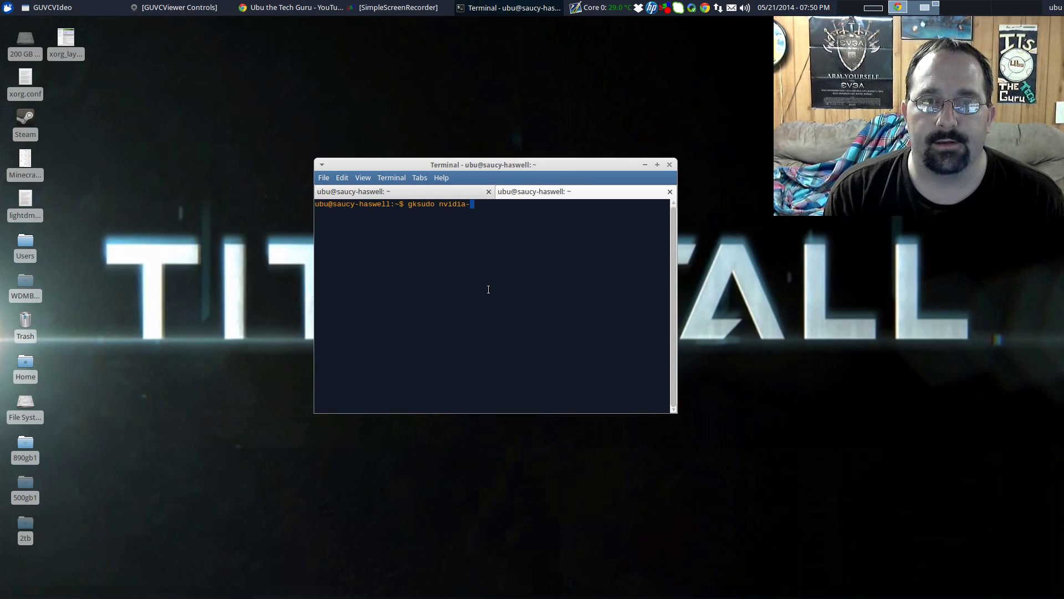
text(settings)
key(Return)
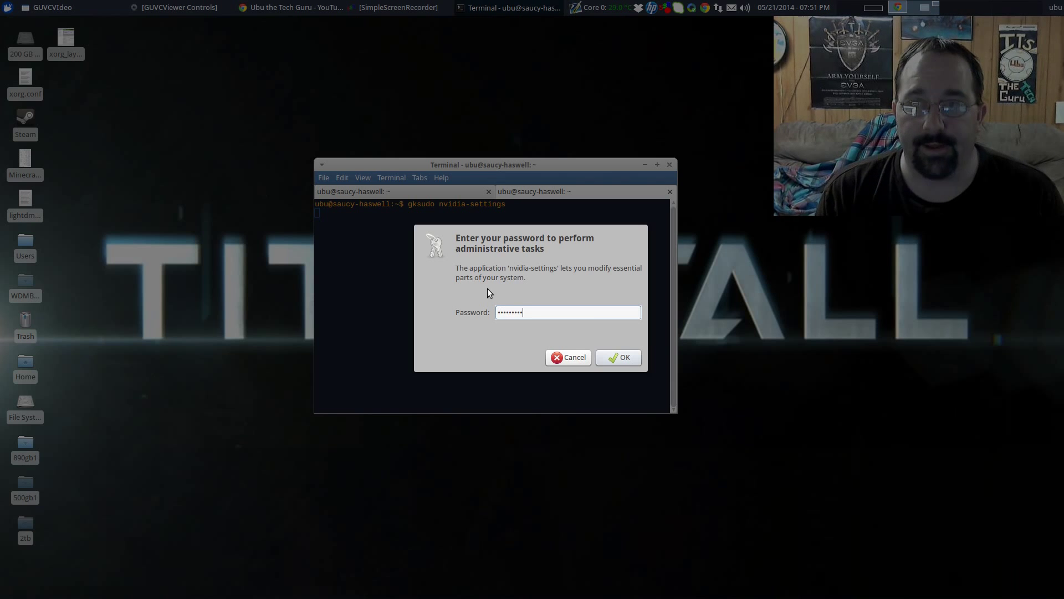
key(Return)
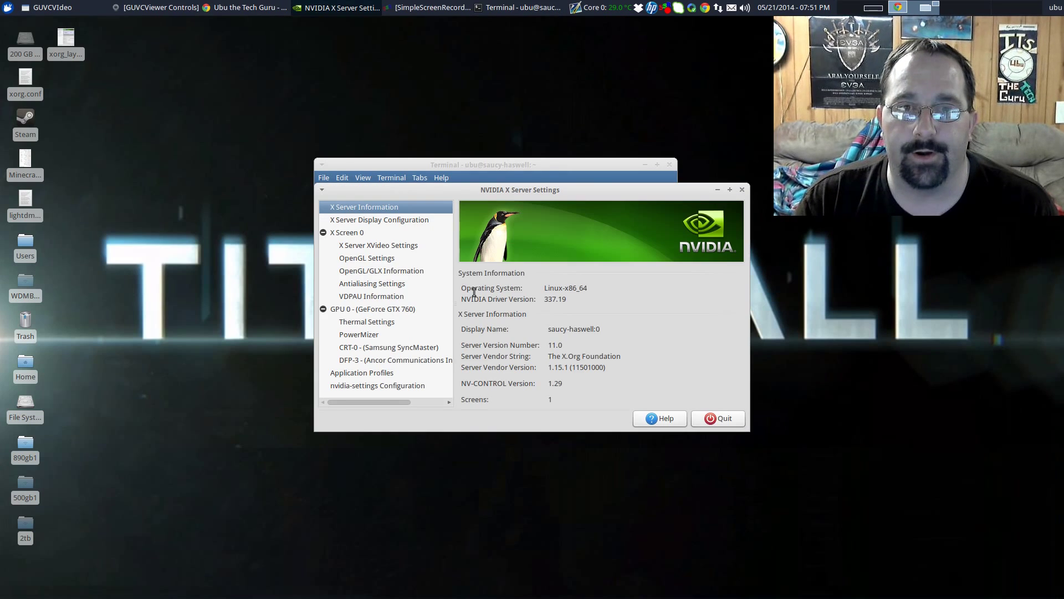
Step: Move the NVIDIA settings window up-left and enlarge it taller and wider
drag(487, 191, 420, 119)
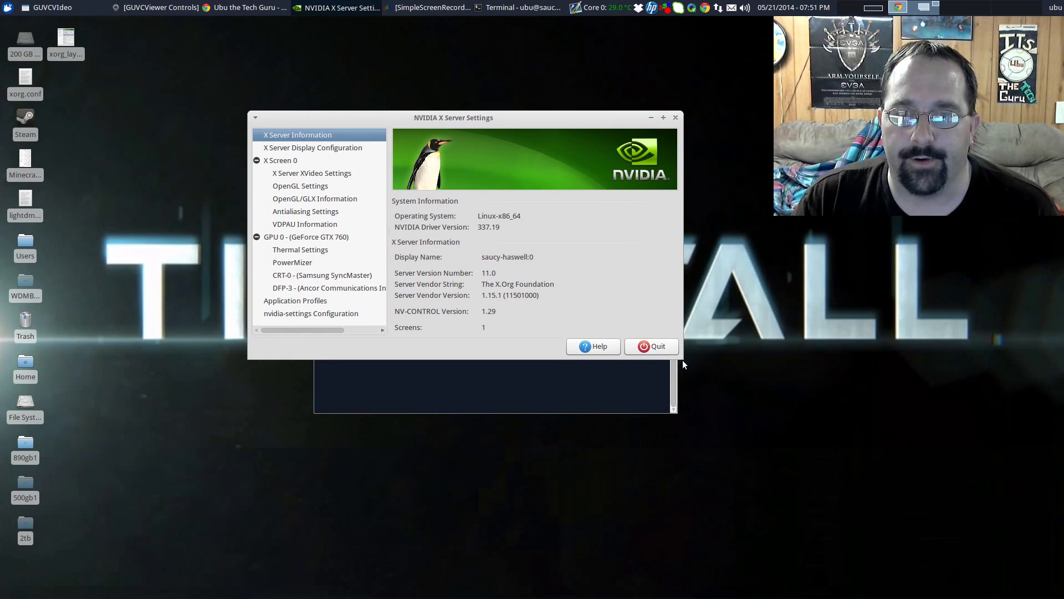
drag(683, 355, 703, 470)
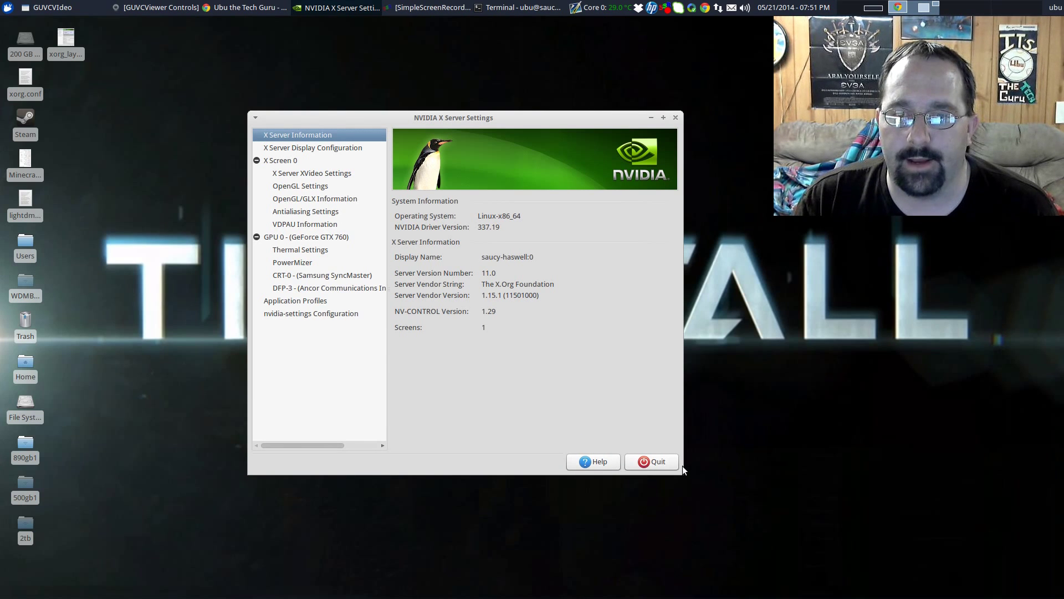
drag(683, 470, 782, 470)
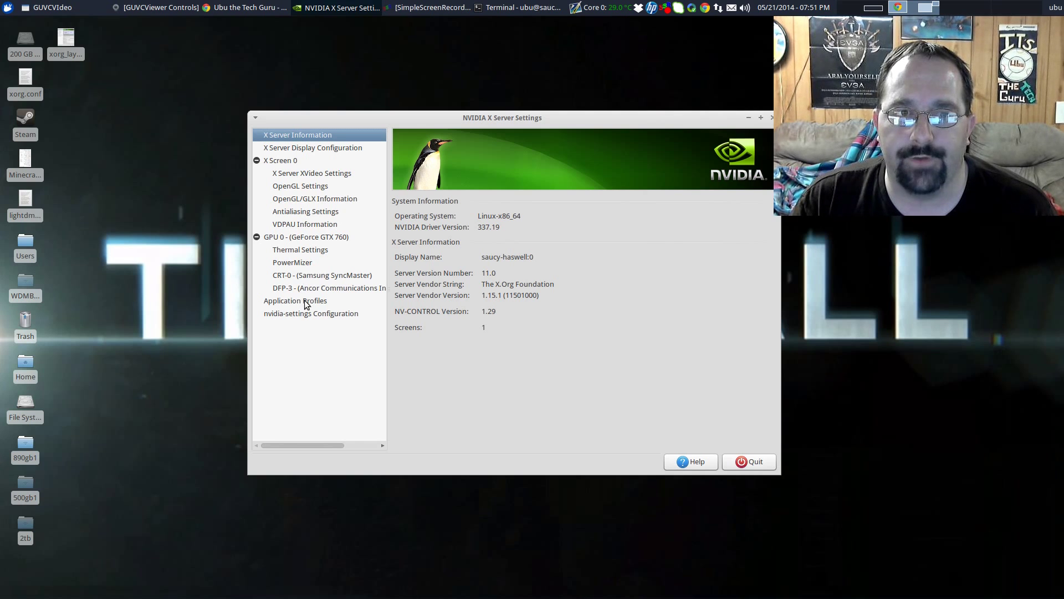
Step: Browse Thermal Settings and PowerMizer, then show the X Server Display Configuration layout
click(306, 252)
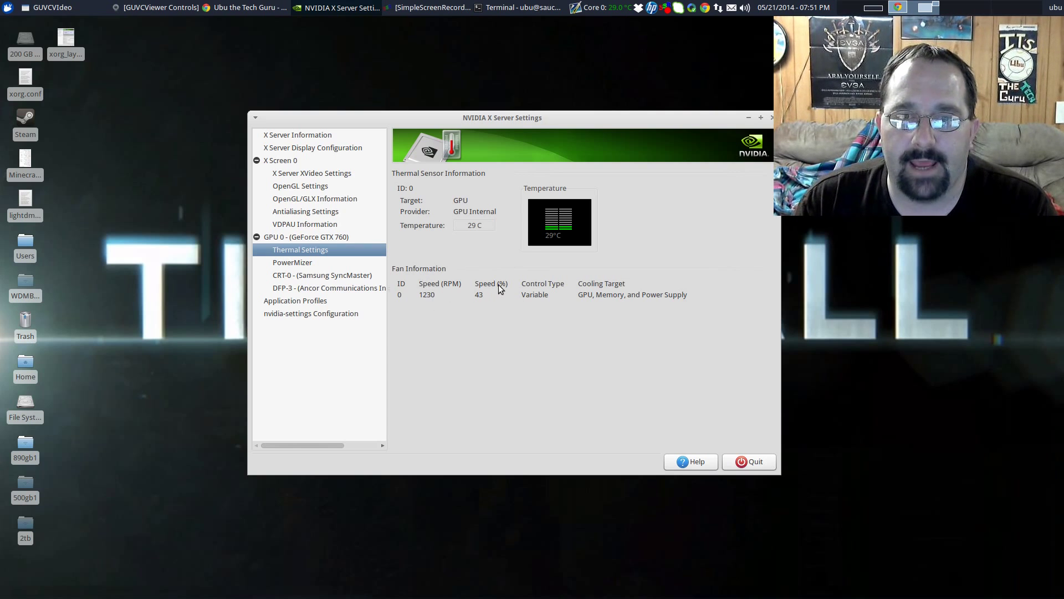
click(322, 264)
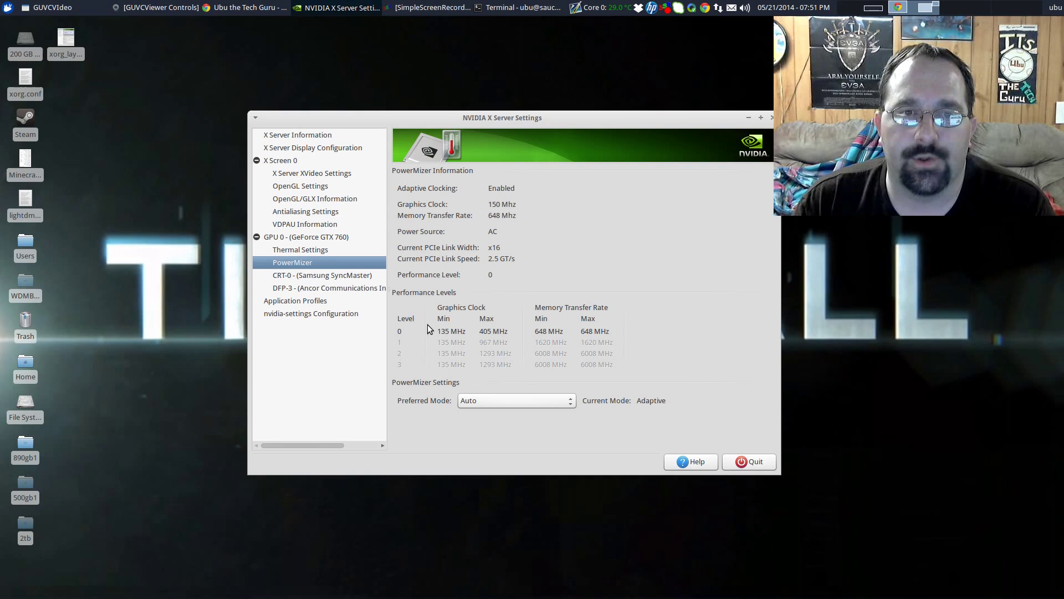
click(334, 148)
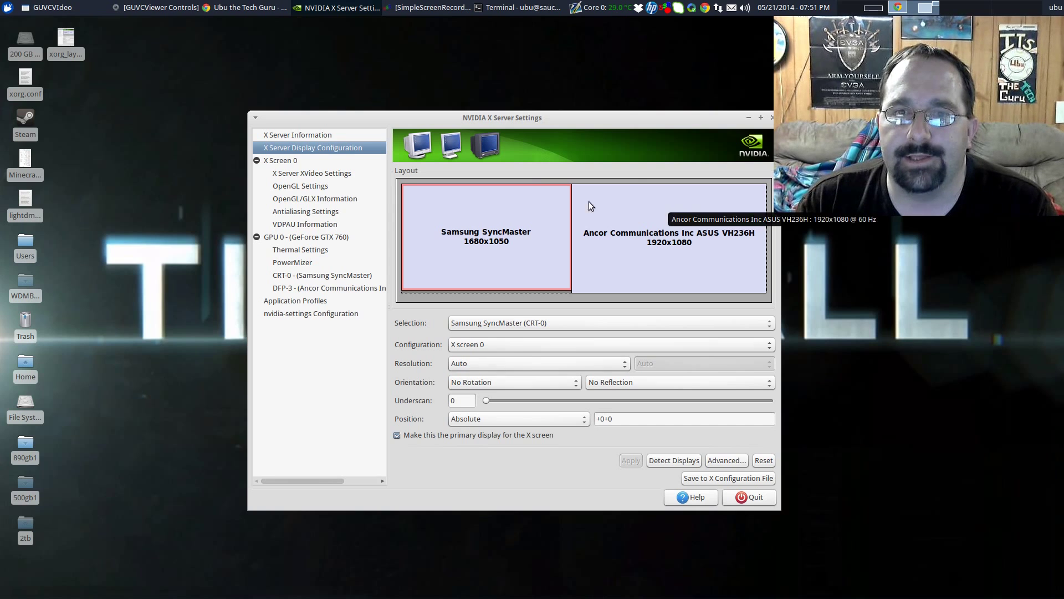
Step: Set the ASUS VH236H as primary display and begin saving to the X configuration file
drag(547, 118, 515, 115)
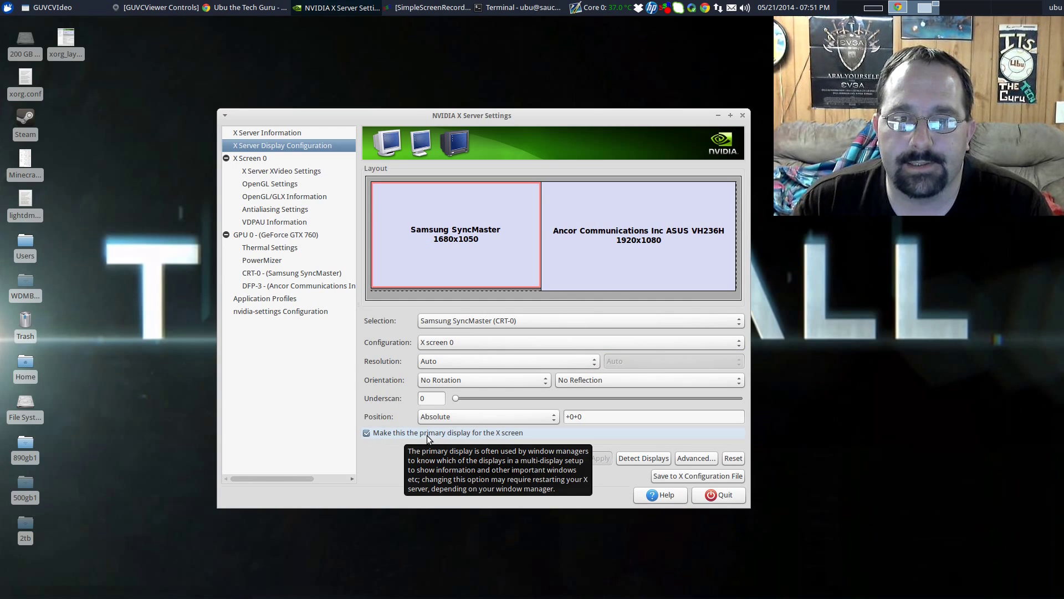
click(607, 254)
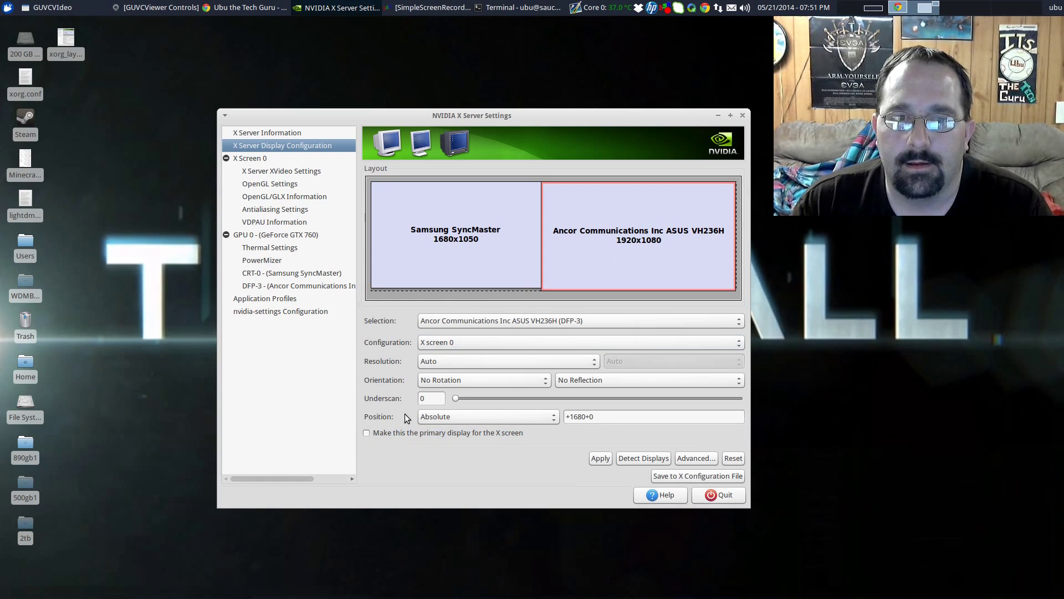
click(392, 434)
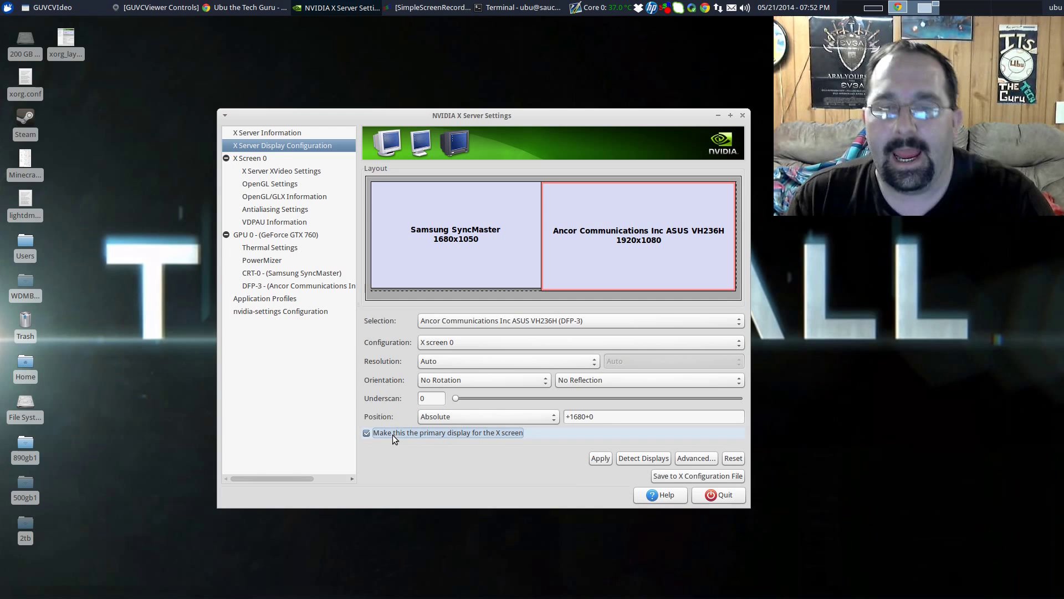
click(677, 475)
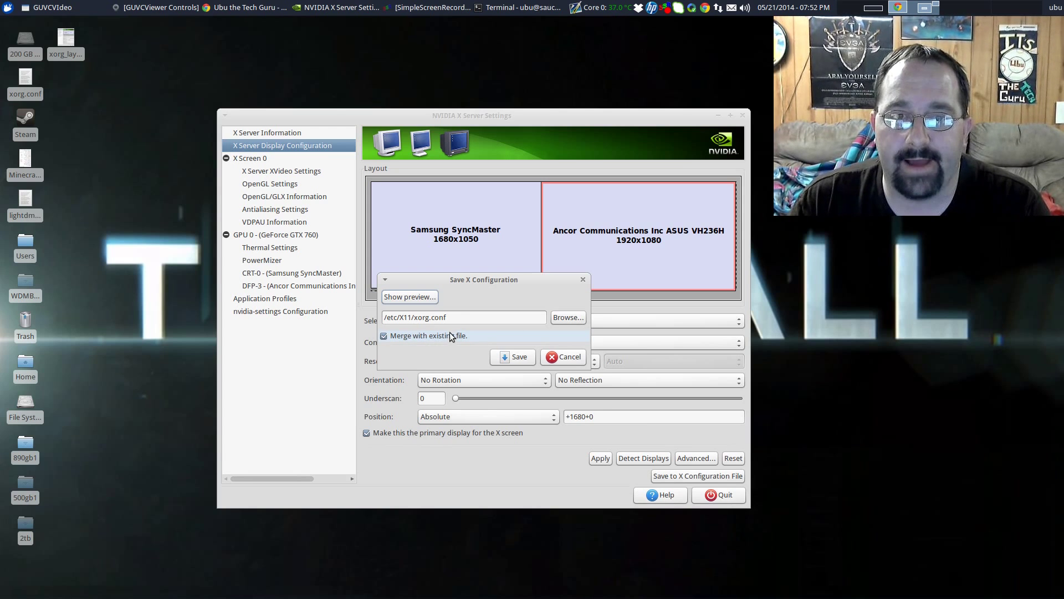
Step: Save the configuration to /etc/X11/xorg.conf, then quit NVIDIA X Server Settings, confirming Quit
drag(457, 317, 344, 320)
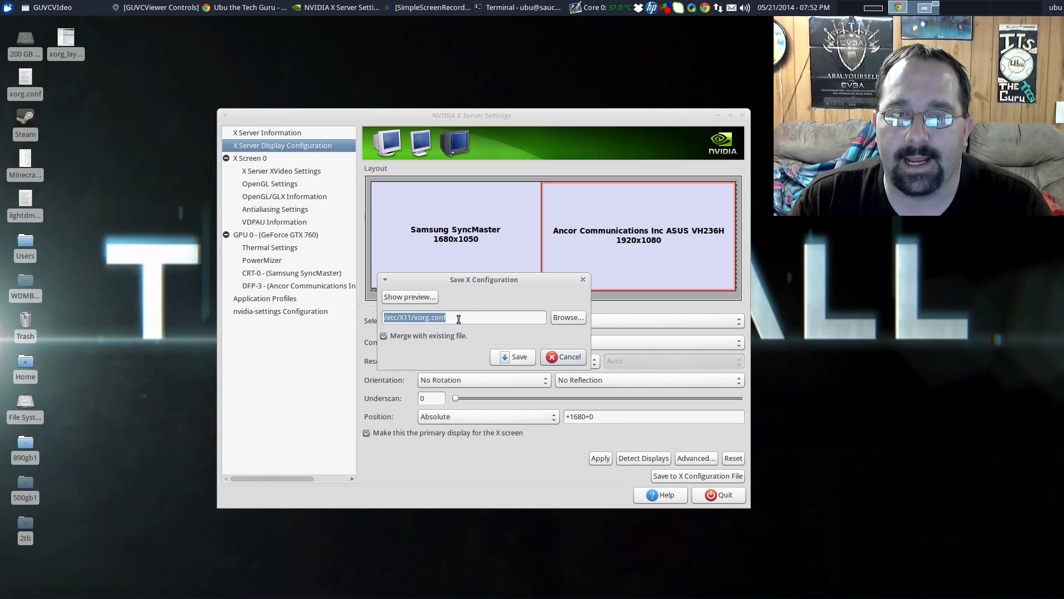
click(518, 357)
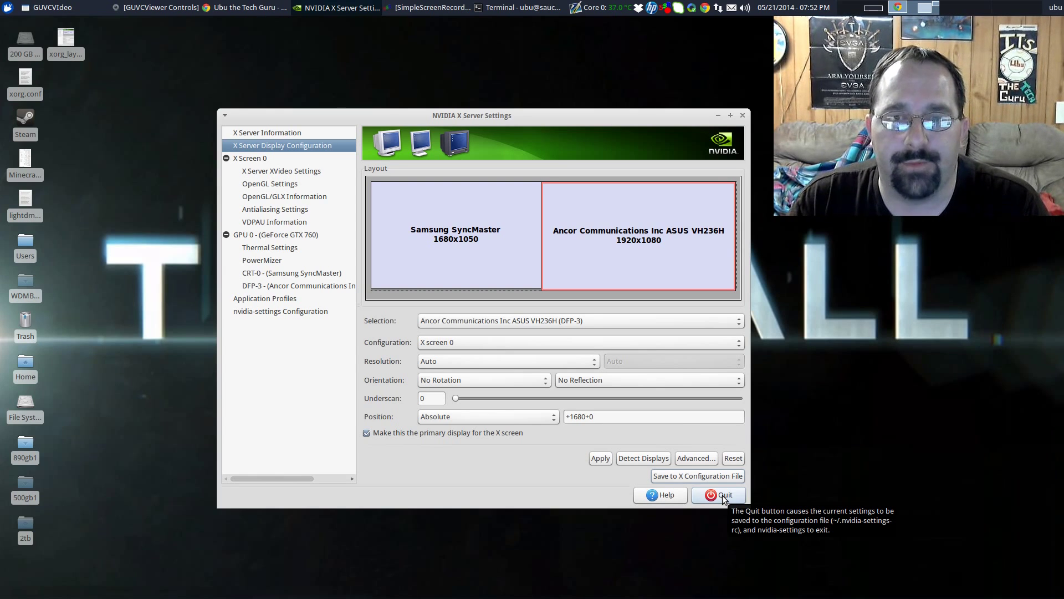
click(723, 495)
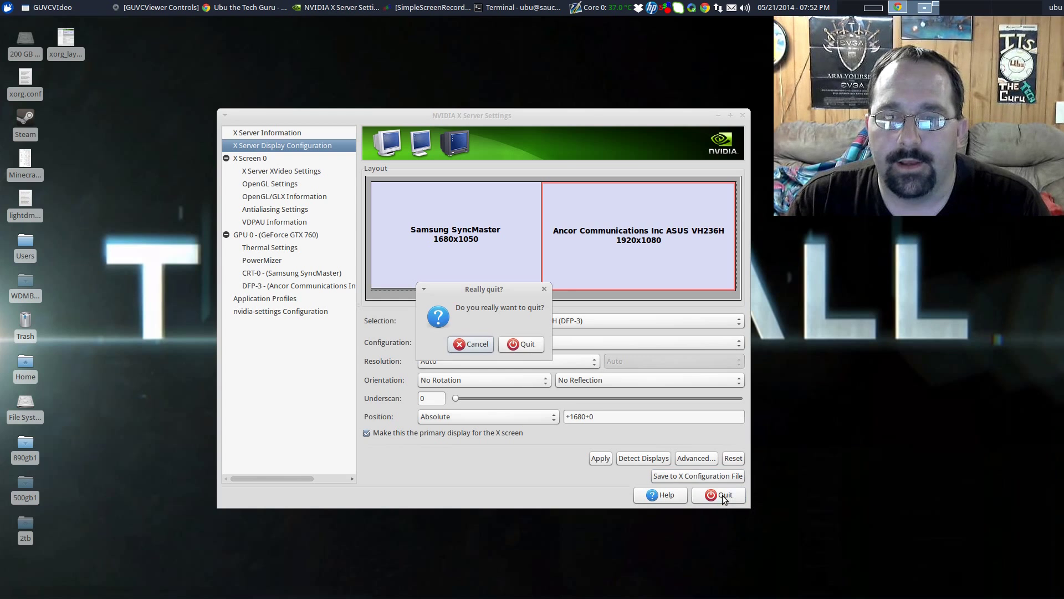
click(528, 345)
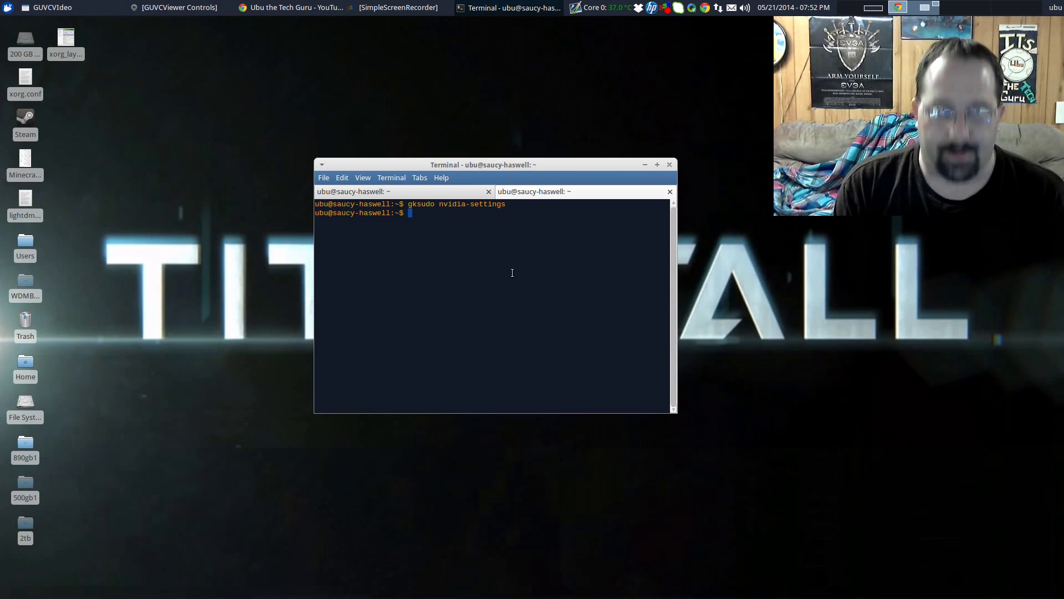
Step: Run sudo apt-get install arandr and enter the sudo password
text(sudo apt-get)
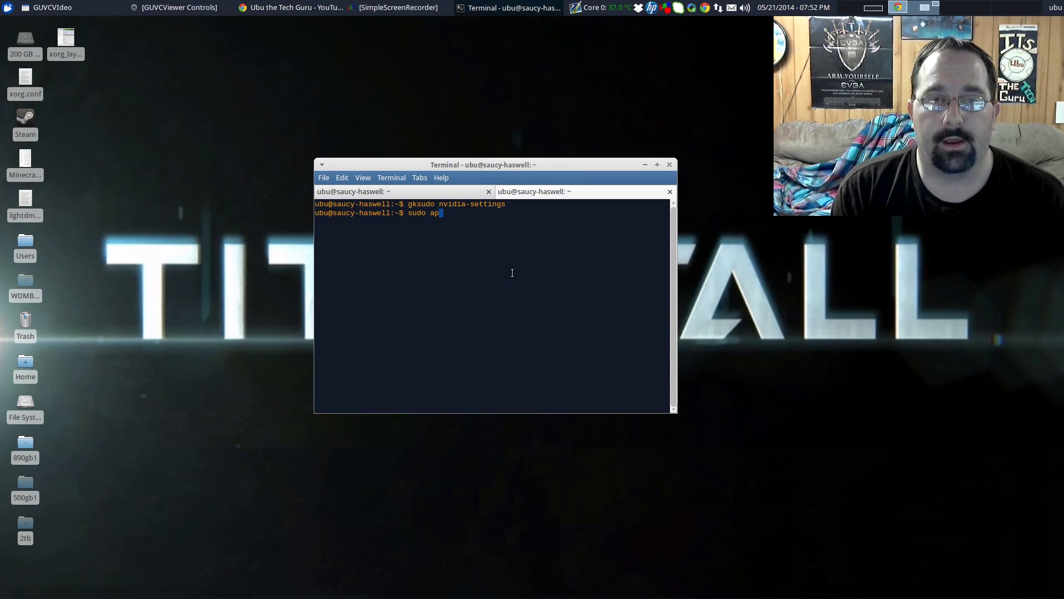
key(BackSpace)
key(BackSpace)
key(BackSpace)
text(et i)
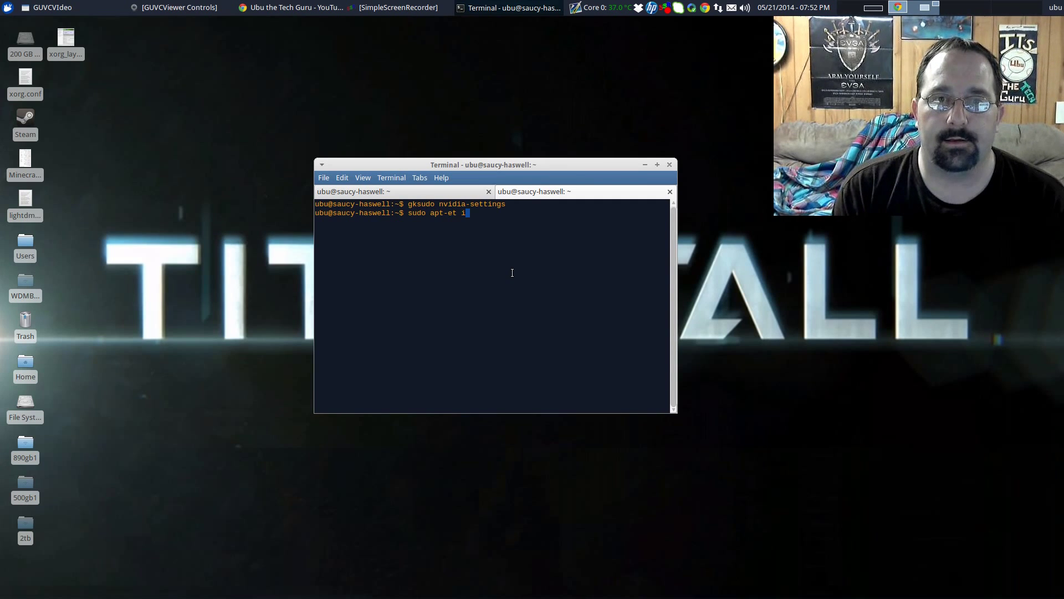
key(BackSpace)
key(BackSpace)
key(BackSpace)
key(BackSpace)
text(get install )
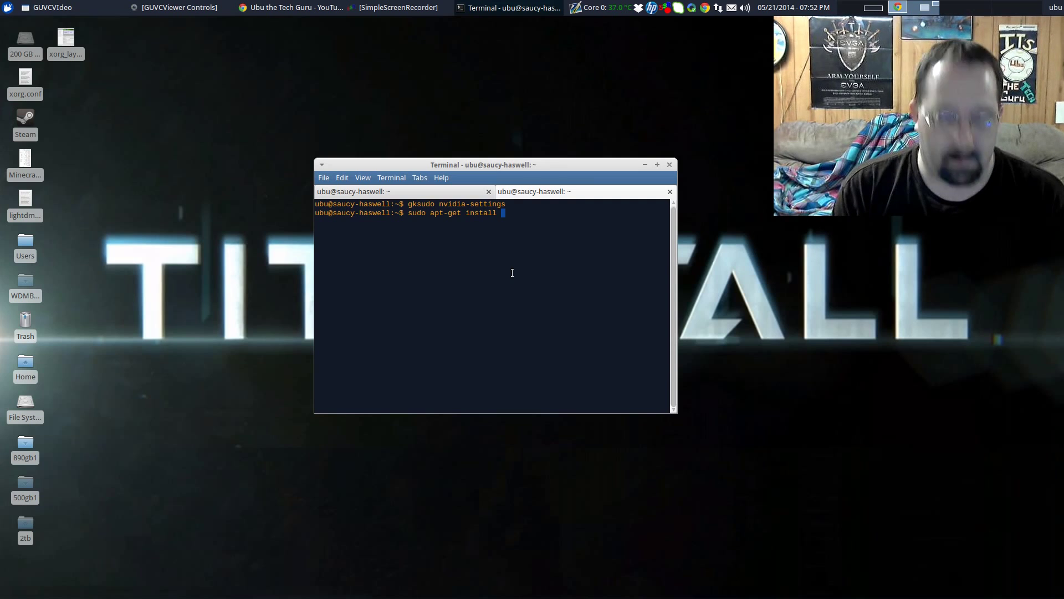
text(arandr)
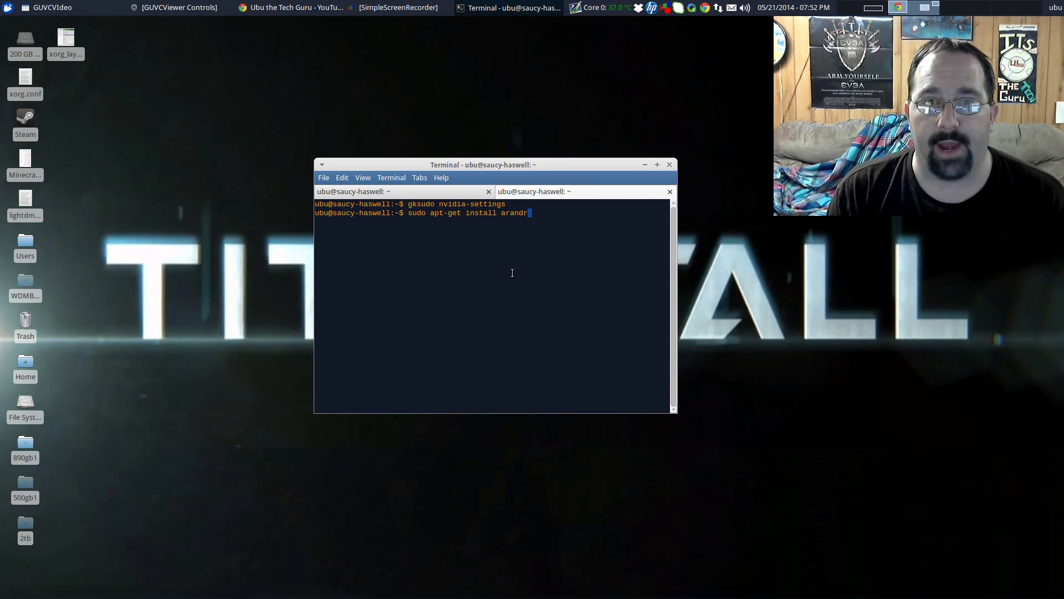
key(Return)
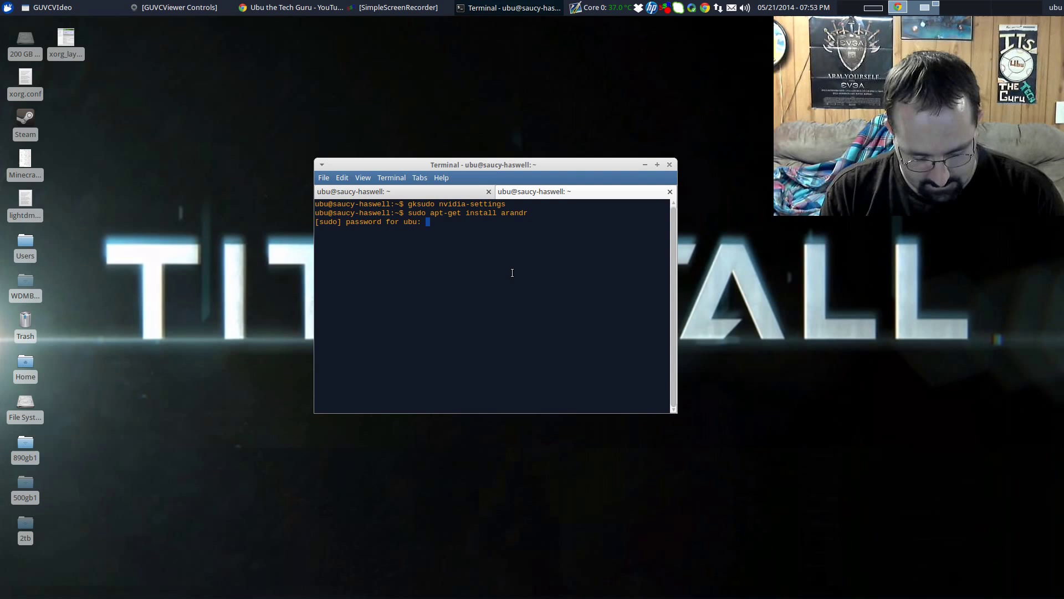
key(Return)
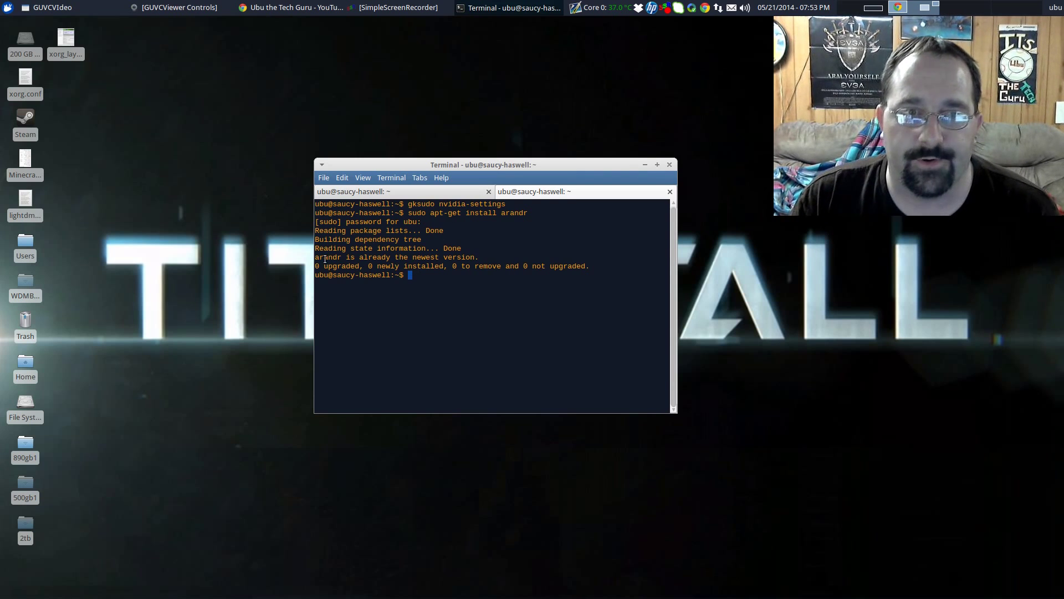
Step: Highlight the arandr package name in the output, then shift the terminal slightly left
drag(342, 256, 325, 259)
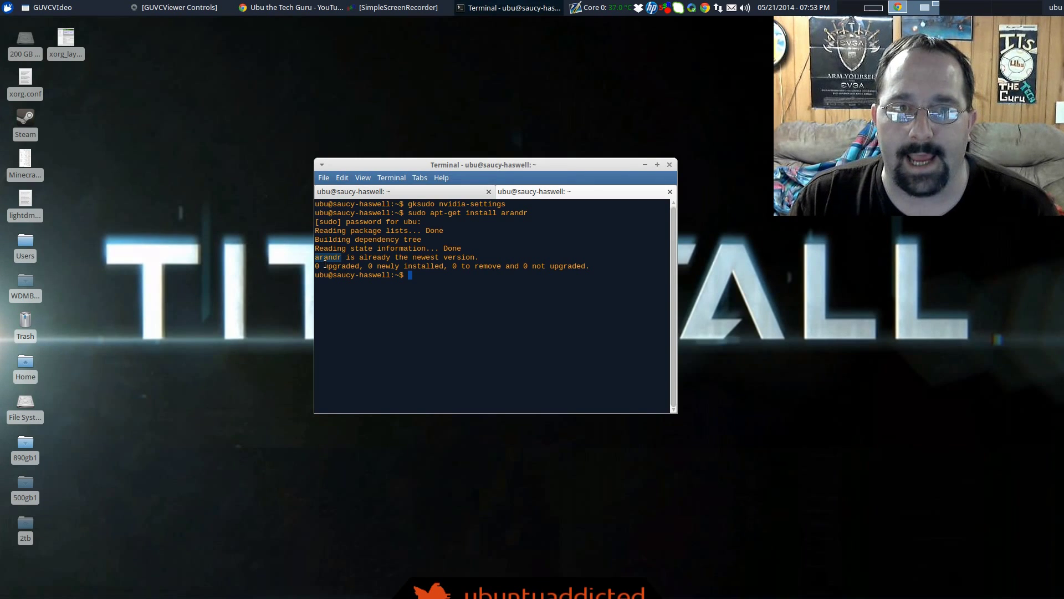
click(436, 279)
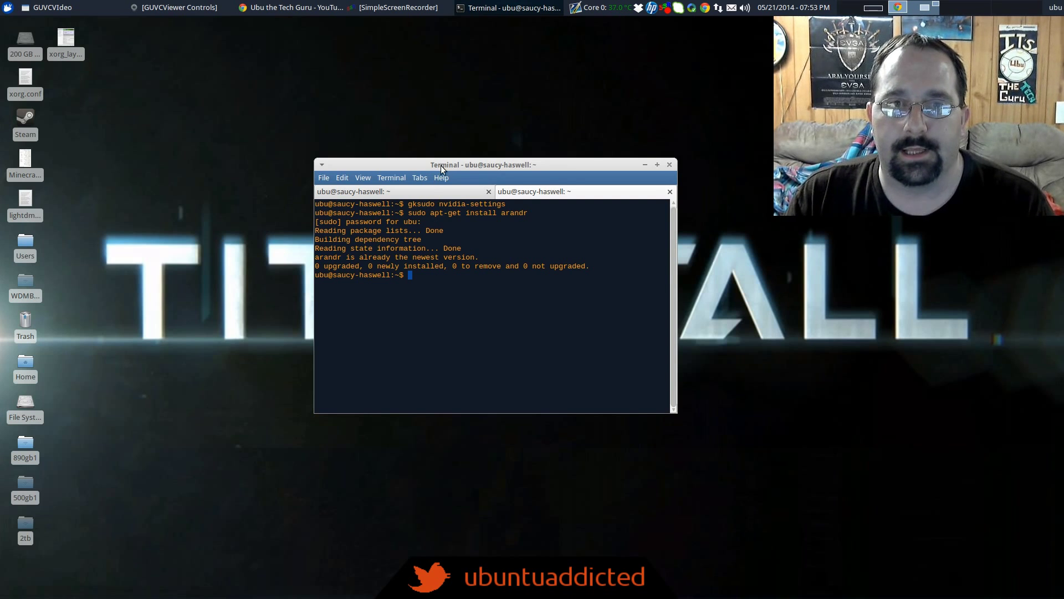
drag(440, 165, 414, 169)
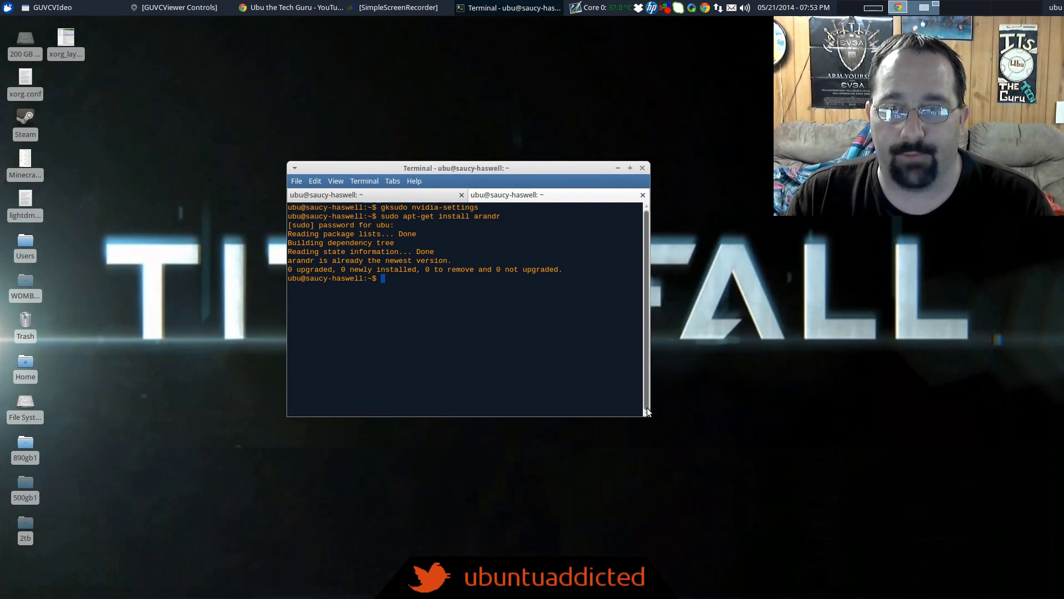
Step: Launch arandr from the terminal and open its Layout menu
text(arandr)
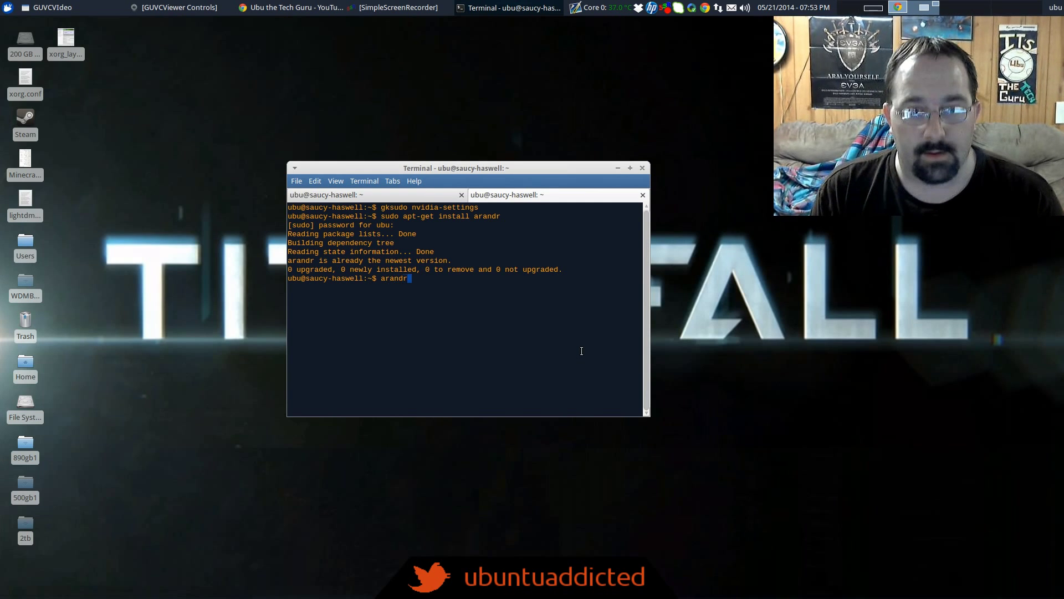
key(Return)
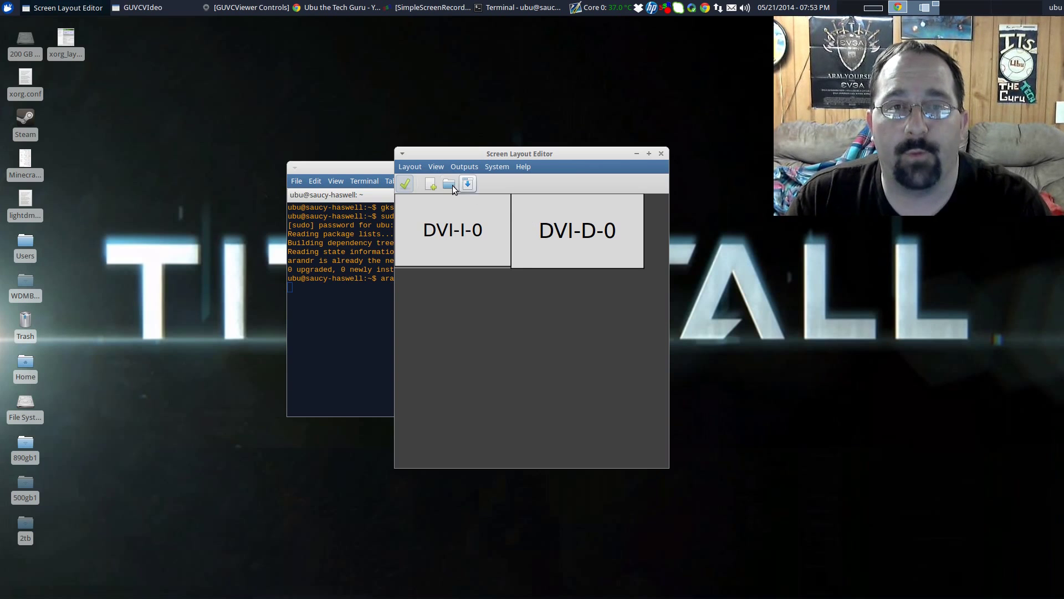
click(414, 168)
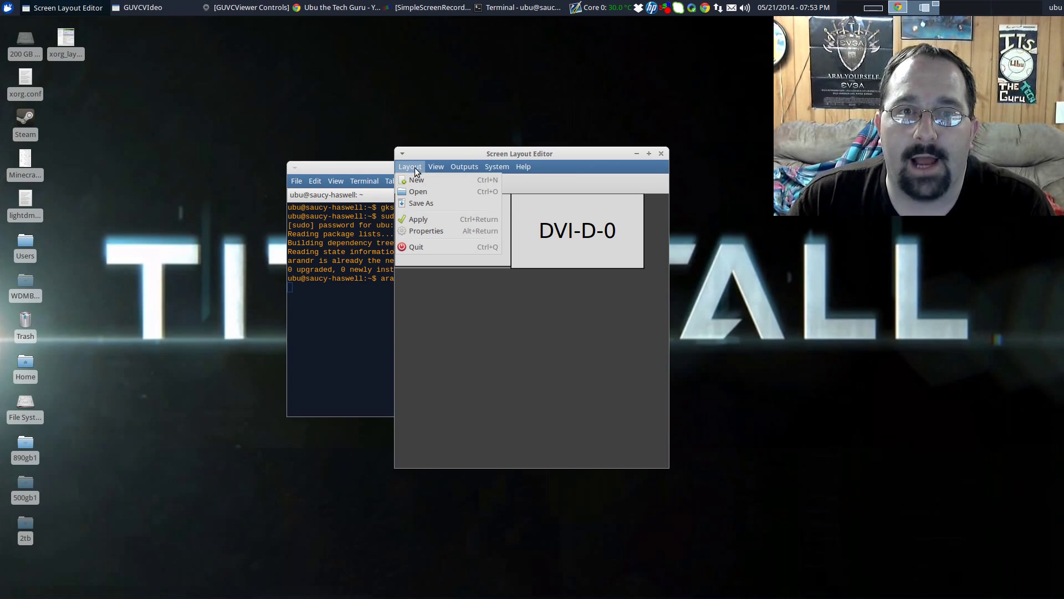
Step: Save the layout over the existing screen_layout.sh in ~/.screenlayout
click(422, 205)
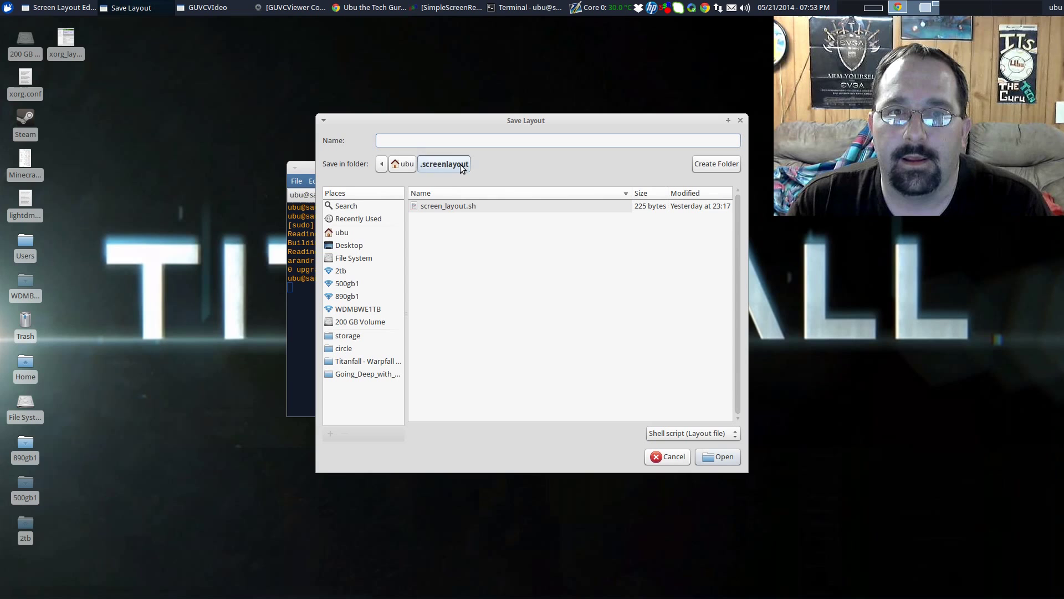
click(450, 209)
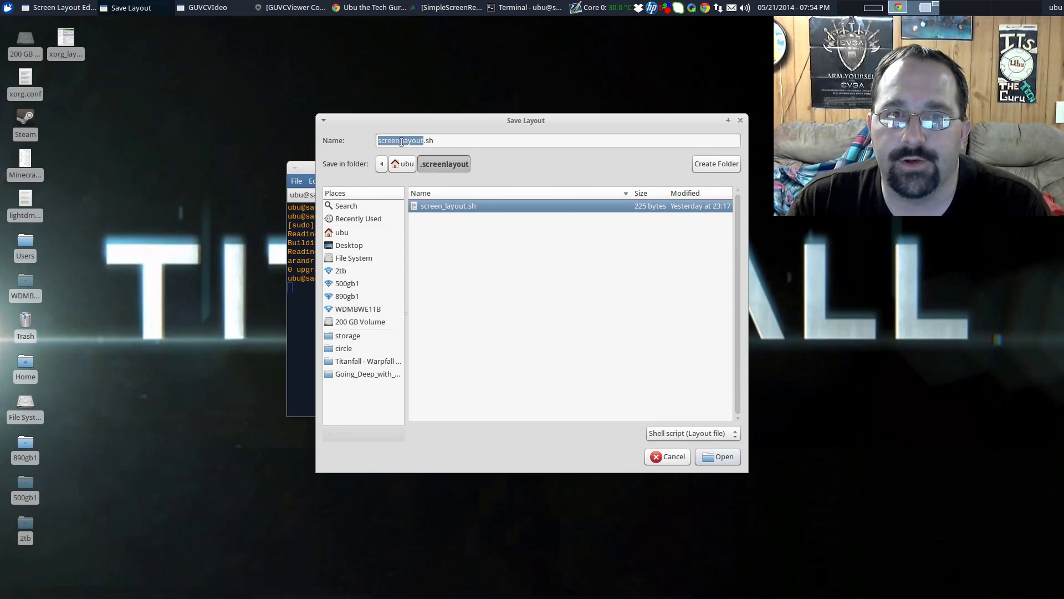
click(440, 140)
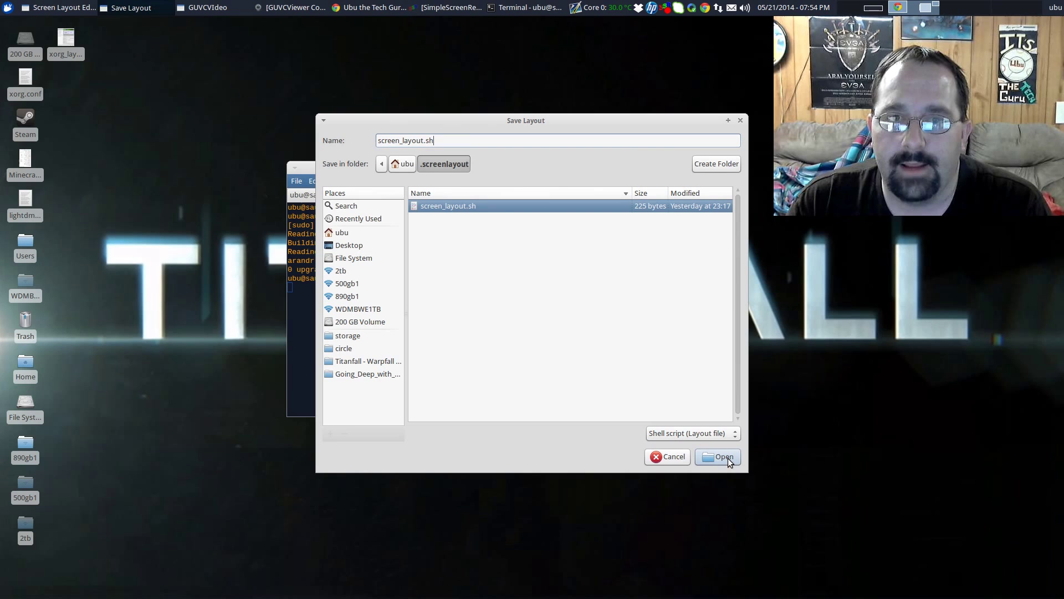
click(655, 460)
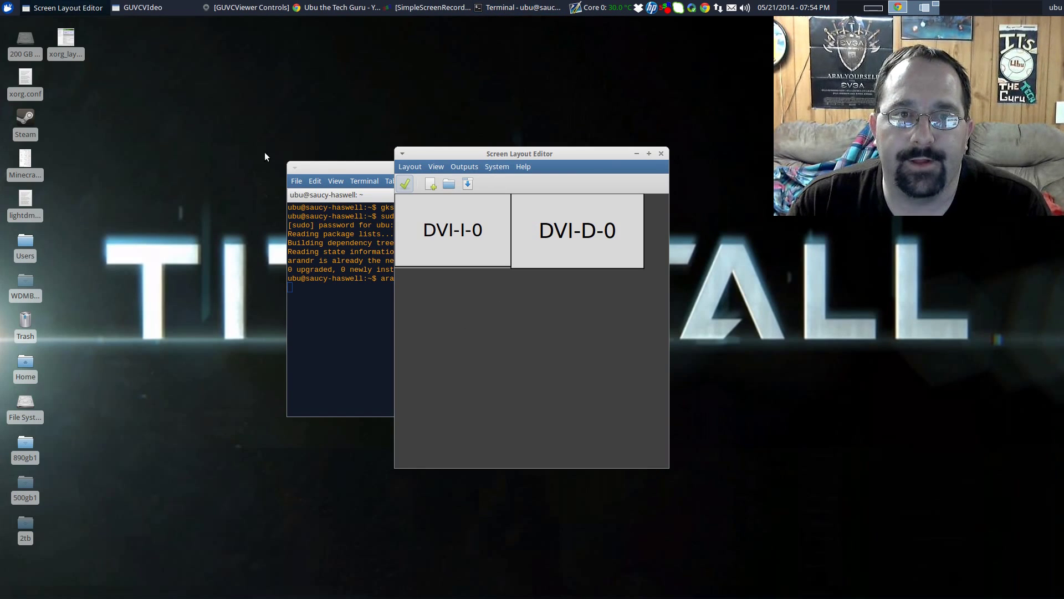
Step: In a new Terminal tab, open /home/ubu/.screenlayout/screen_layout.sh in Mousepad
click(307, 181)
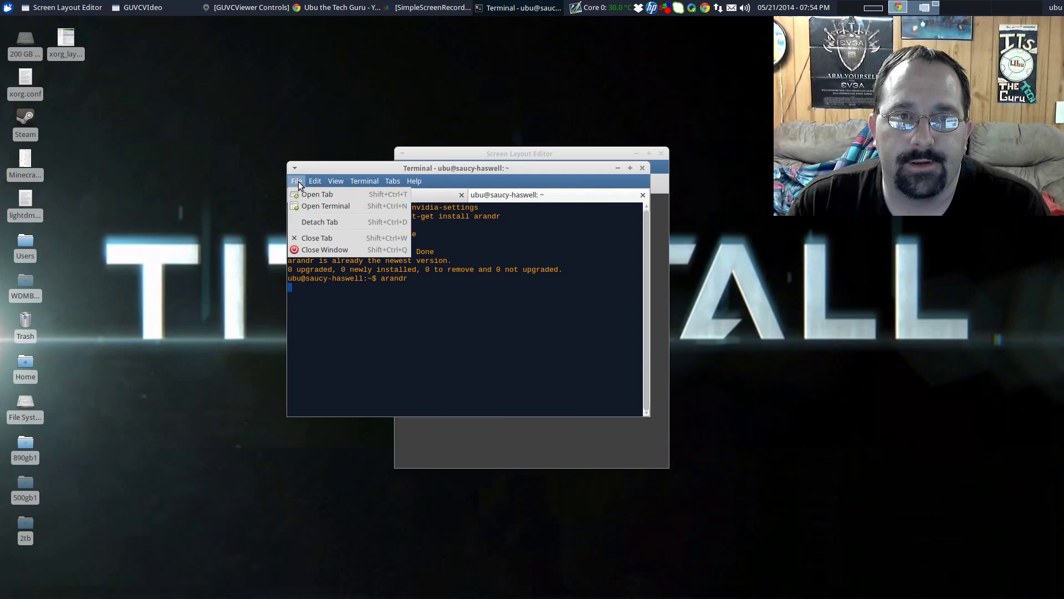
click(317, 203)
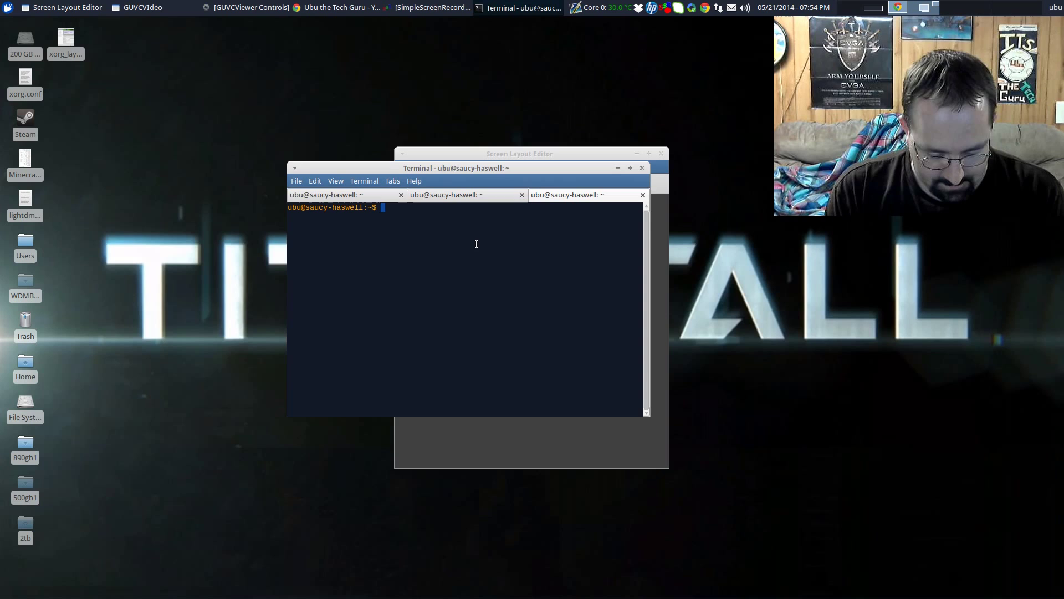
text(mousepad /)
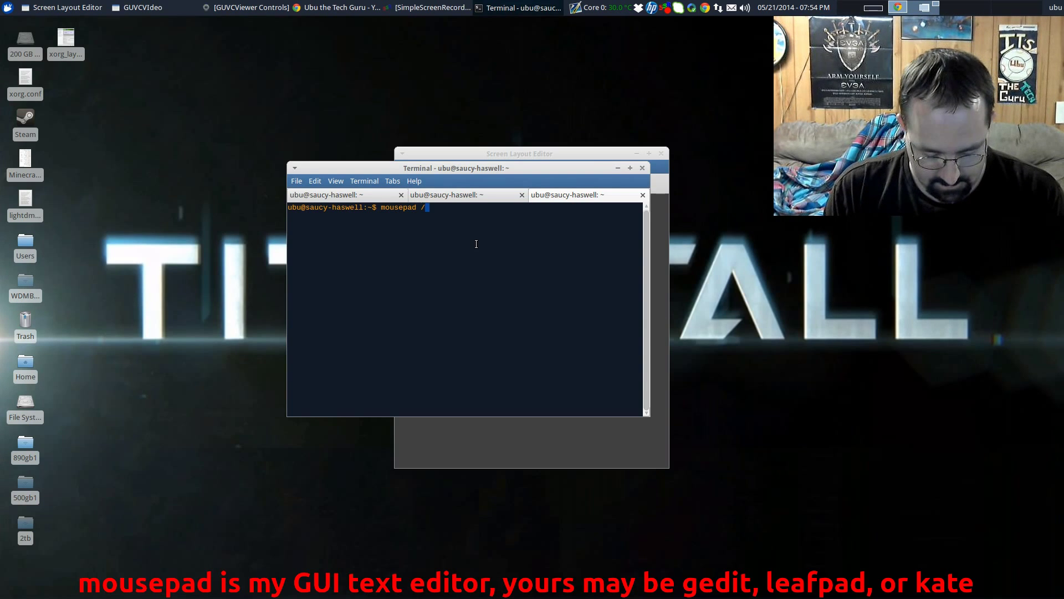
text(home/ubu/)
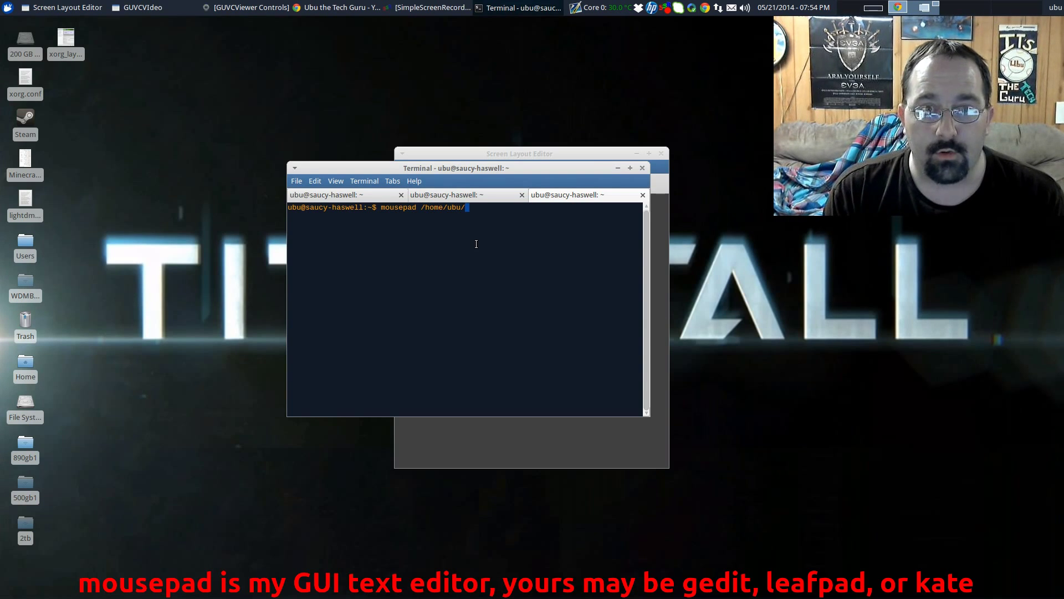
text(.screenl)
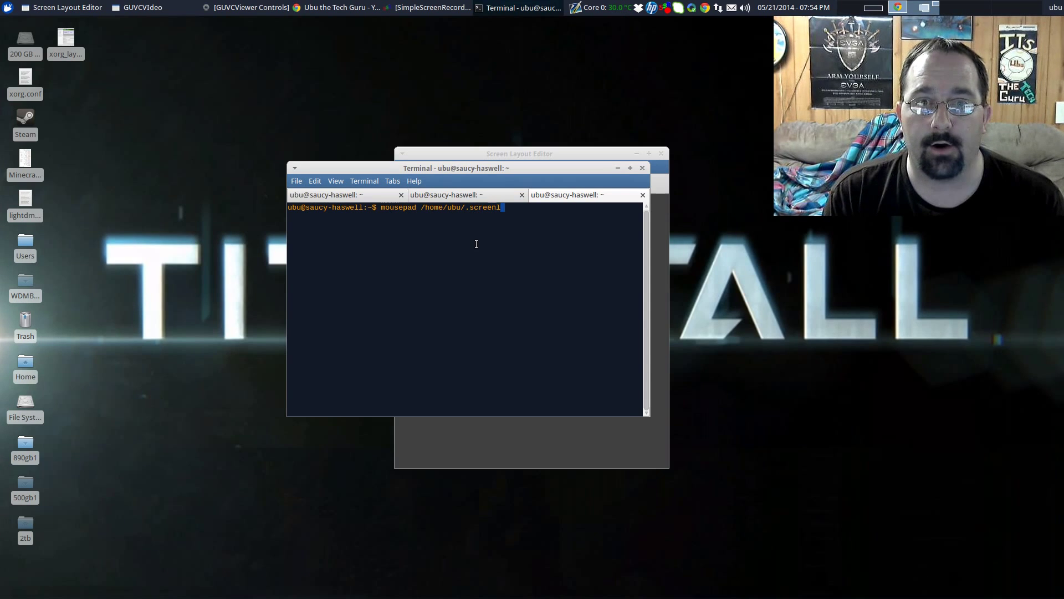
key(Tab)
text(scre)
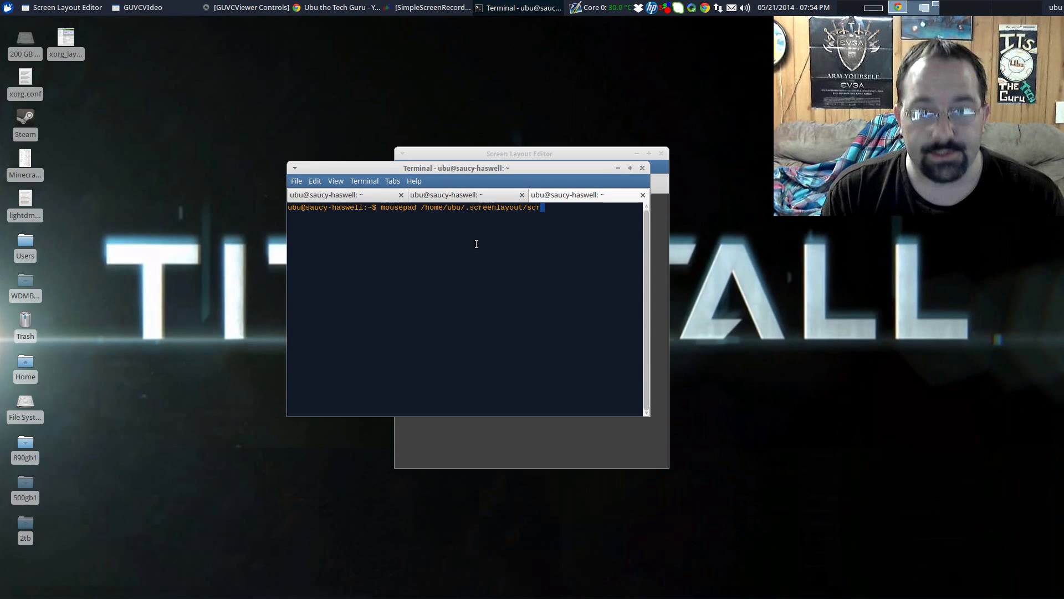
key(Tab)
key(Return)
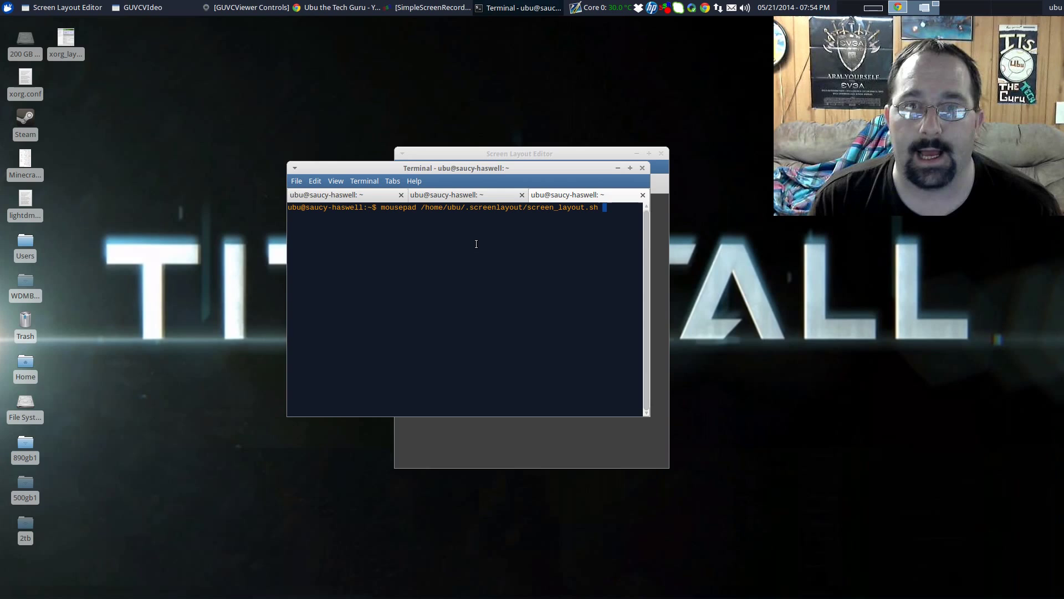
drag(444, 265, 497, 230)
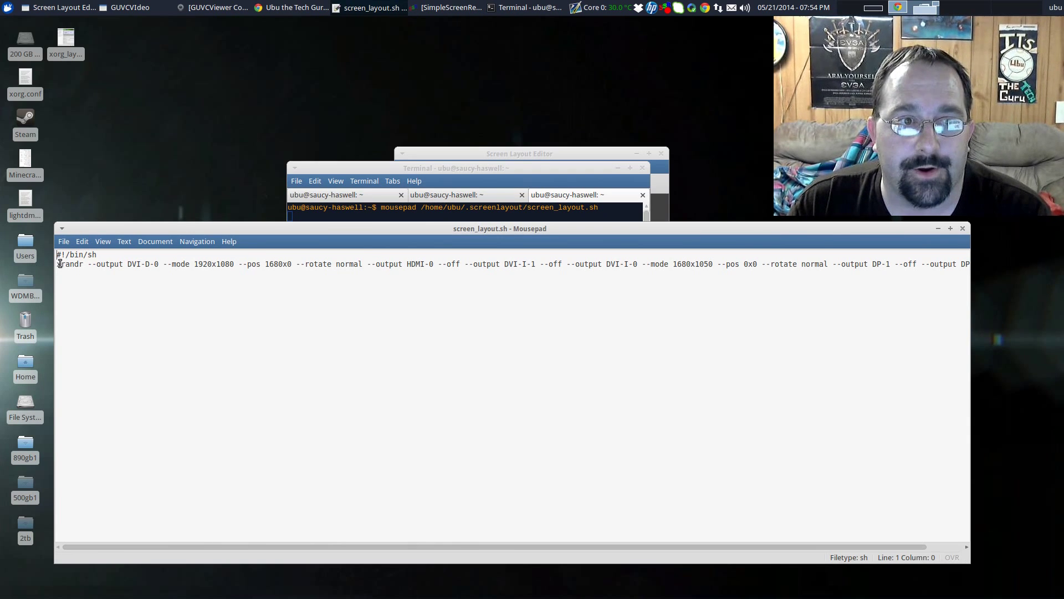
drag(57, 264, 901, 264)
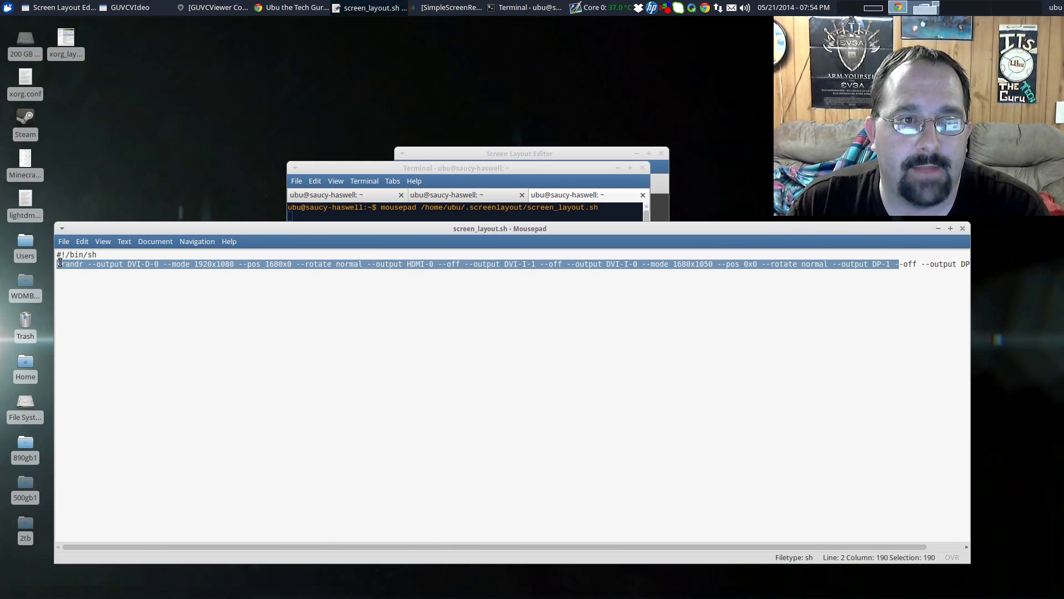
click(328, 264)
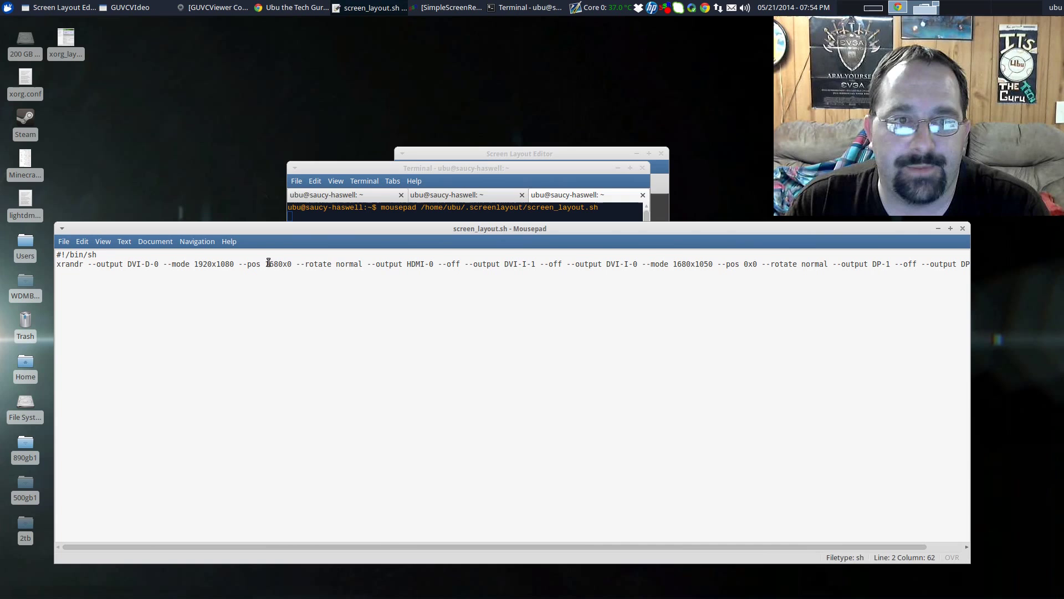
scroll(430, 544, right, 1)
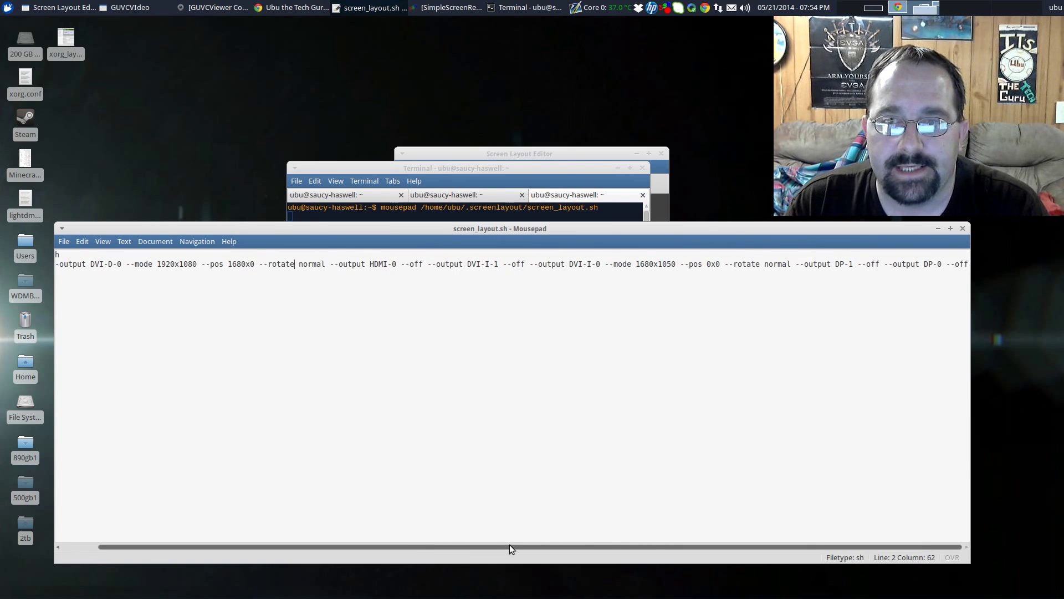
drag(969, 264, 57, 261)
click(153, 272)
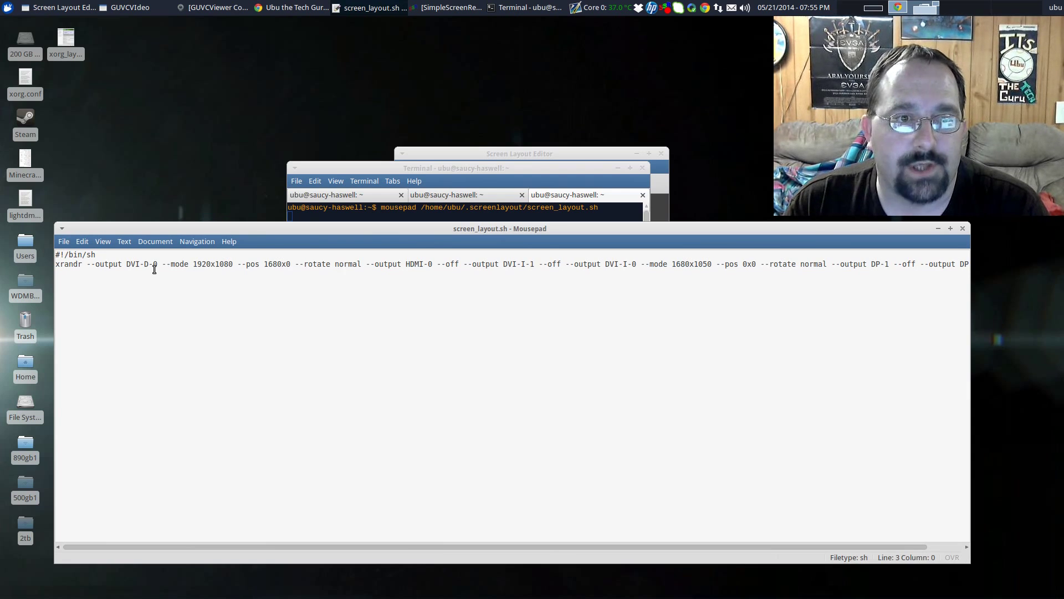
Step: Close Mousepad and launch the Settings Manager from the applications menu
click(65, 241)
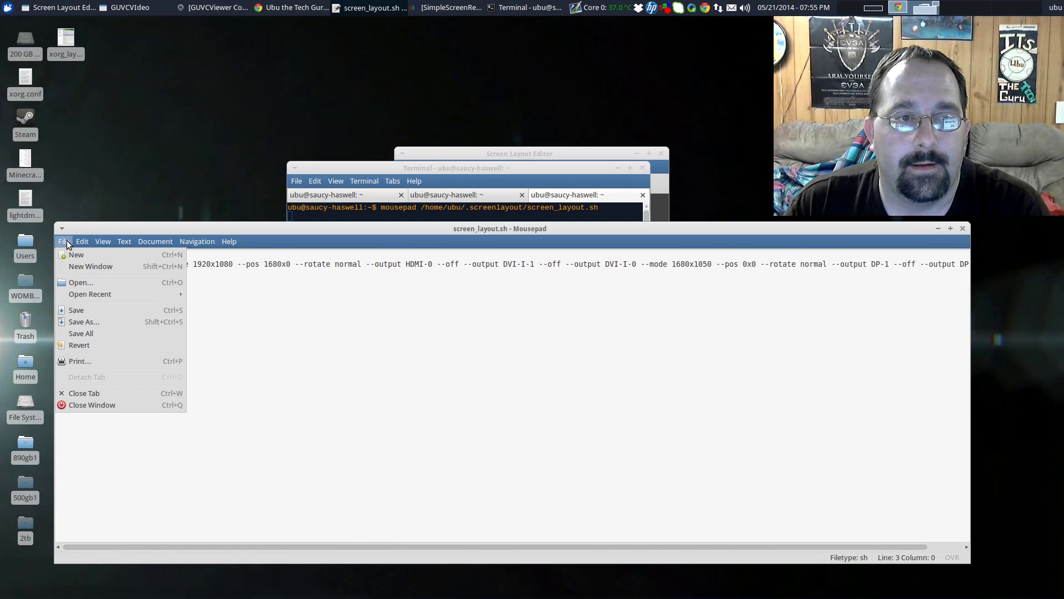
click(109, 405)
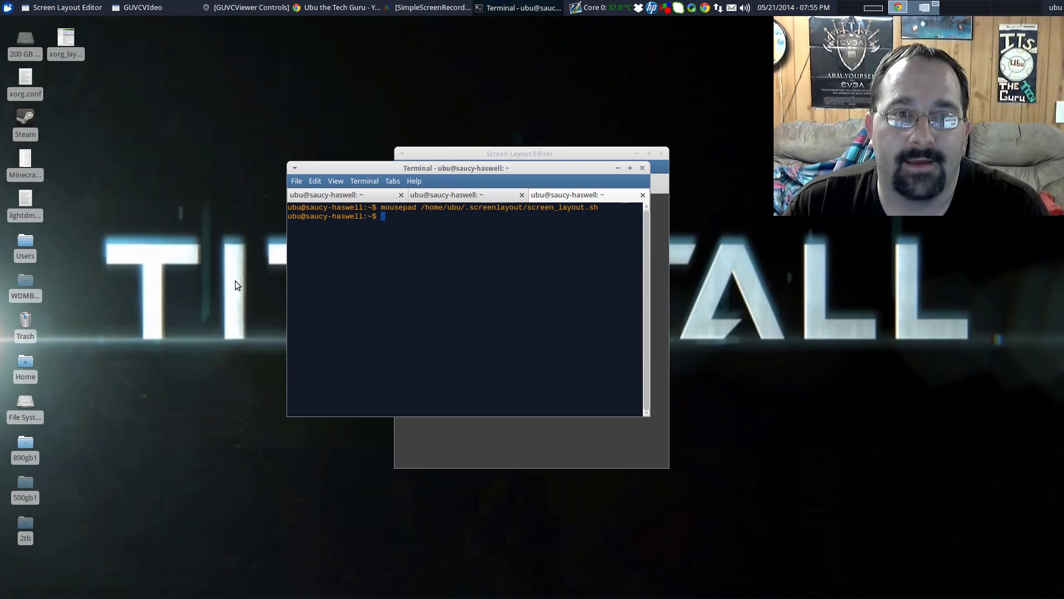
click(7, 9)
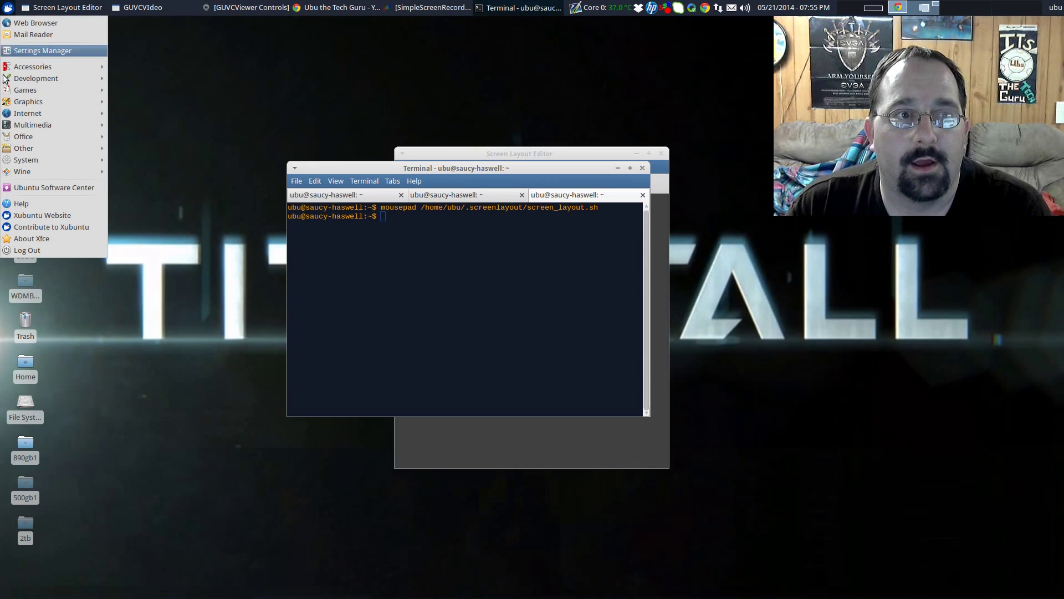
click(68, 50)
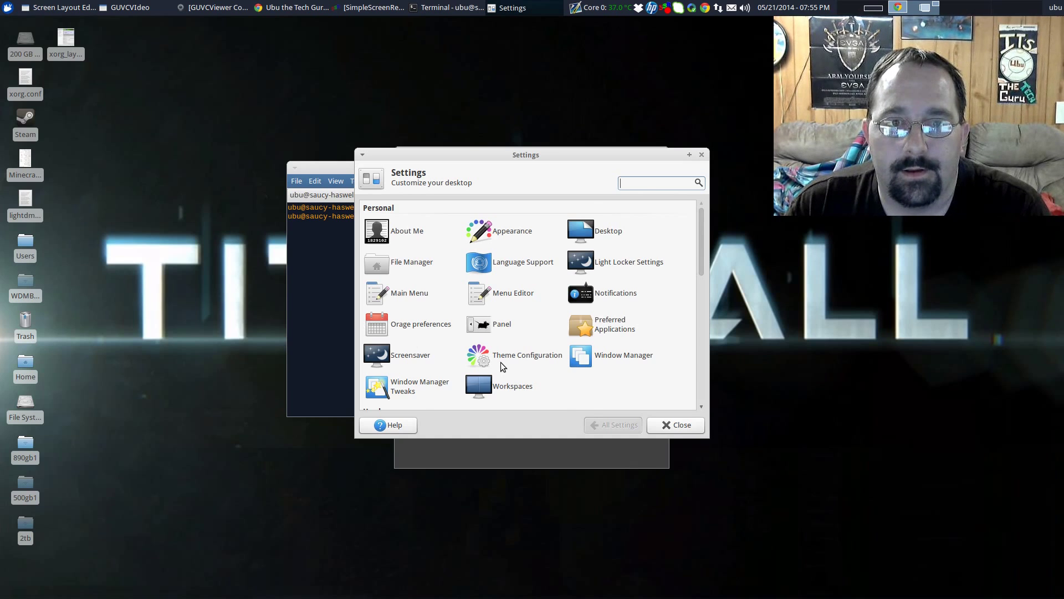
Step: In Session and Startup's Application Autostart tab, start adding a new application
scroll(501, 361, down, 5)
scroll(500, 361, down, 2)
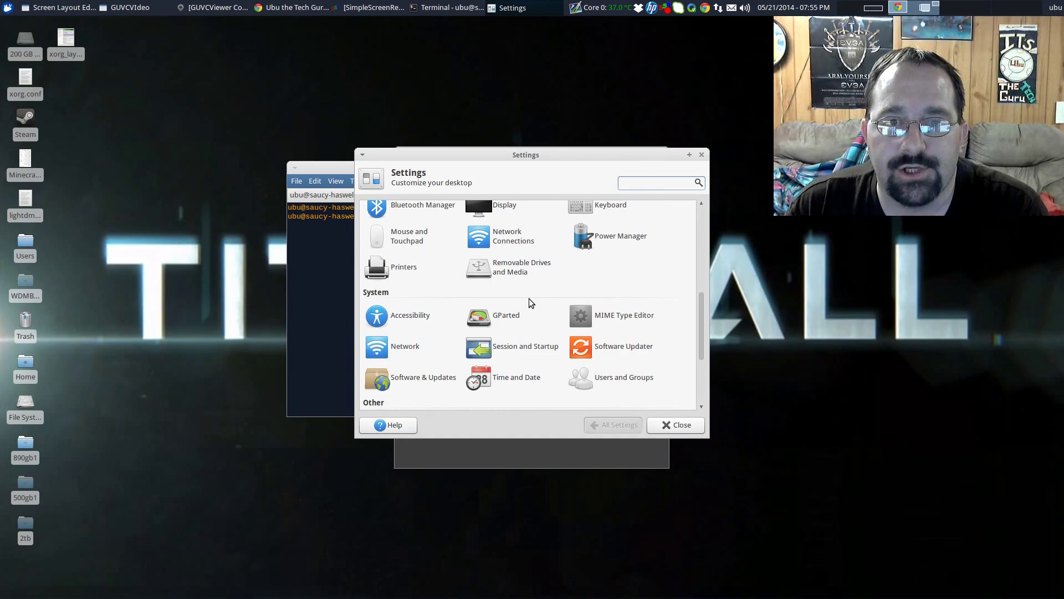
click(519, 347)
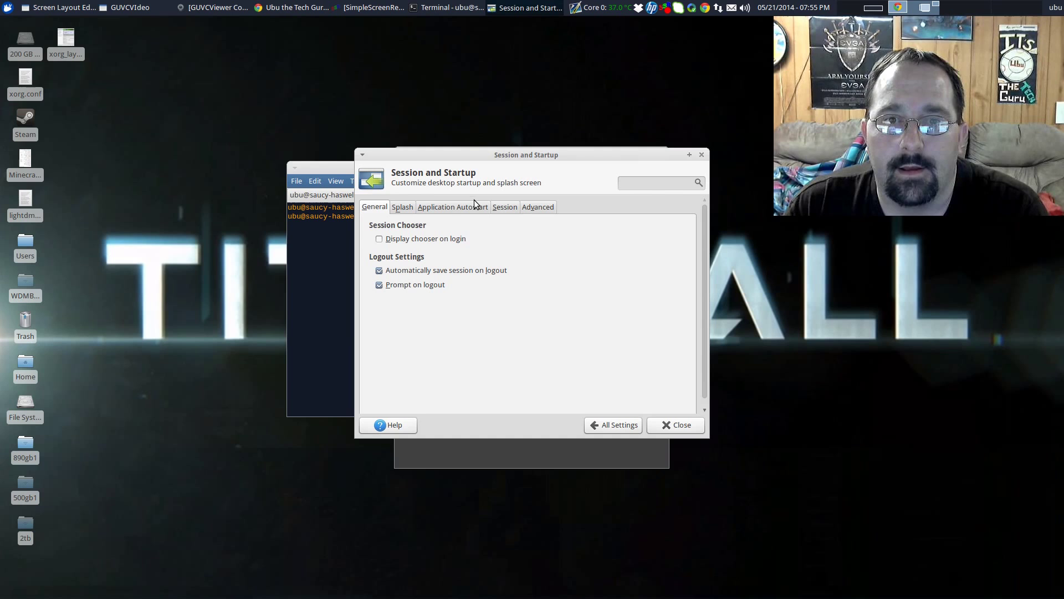
click(463, 210)
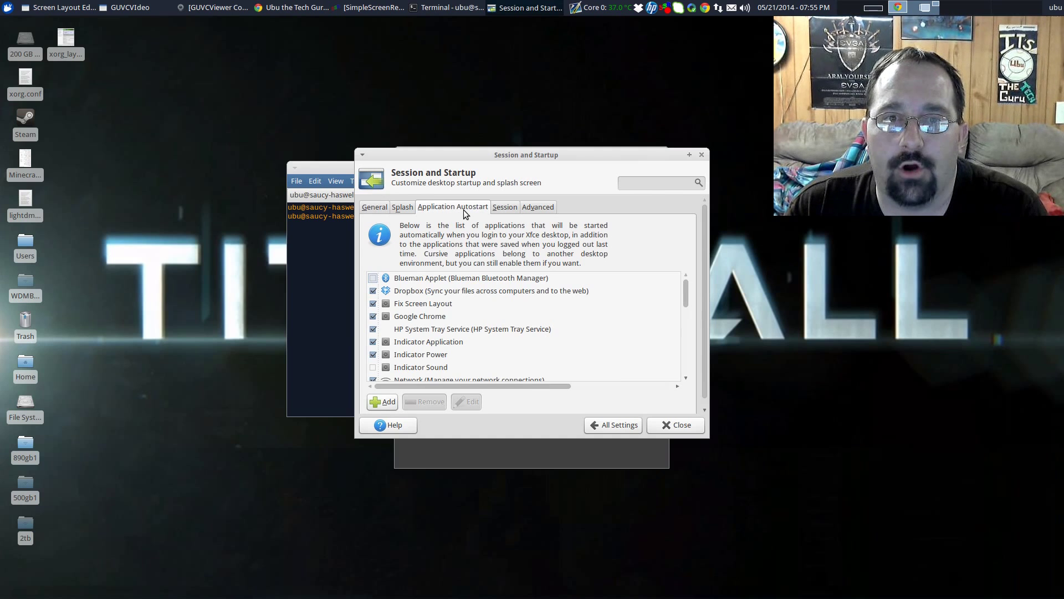
click(387, 403)
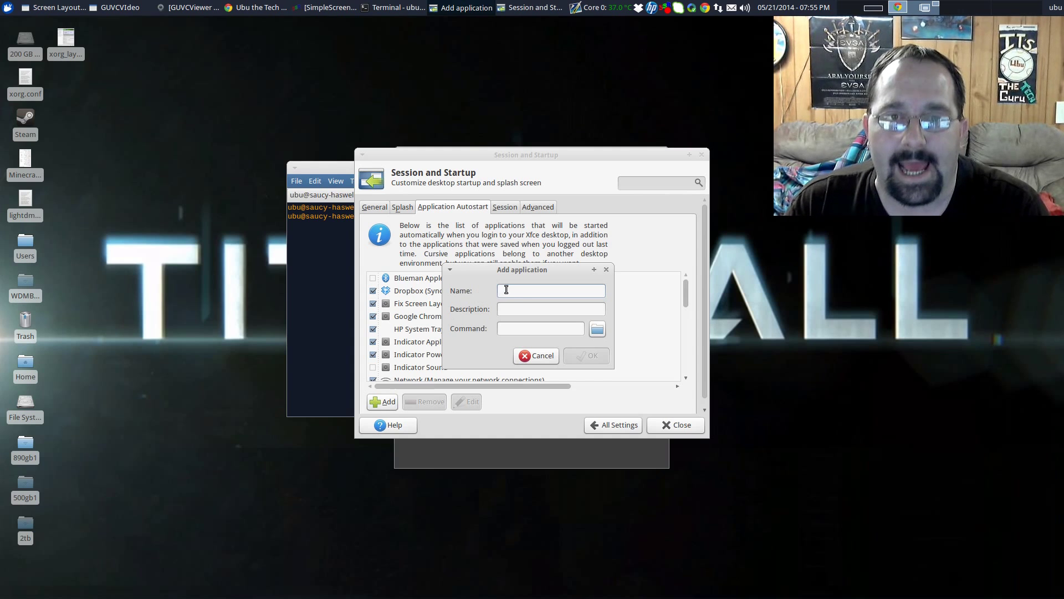
Step: Name the entry 'Screen Layout Fix' with description 'fixes screen laytout'
text(S)
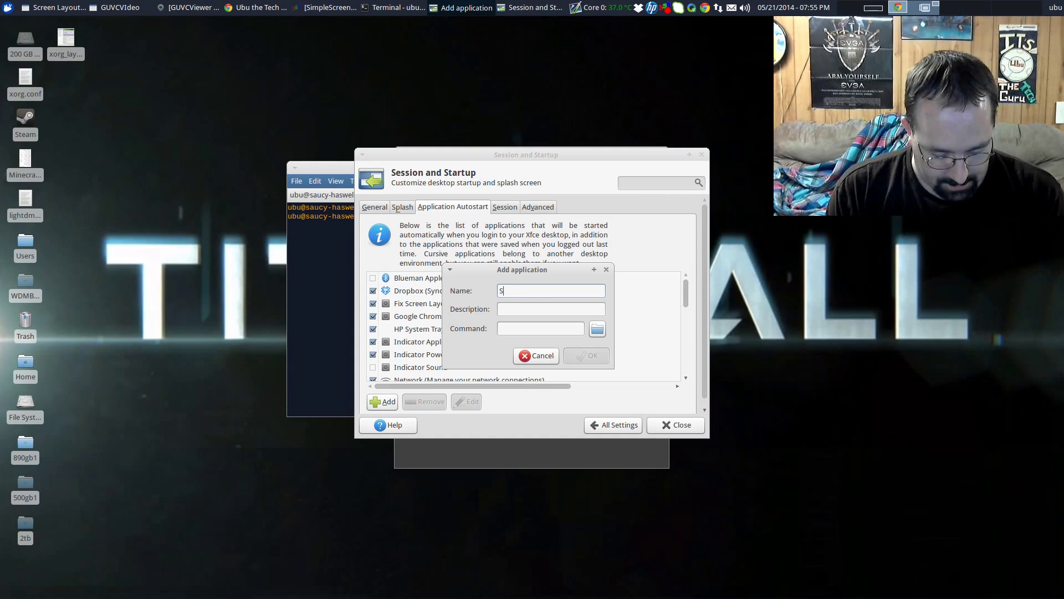
text(creen Layout)
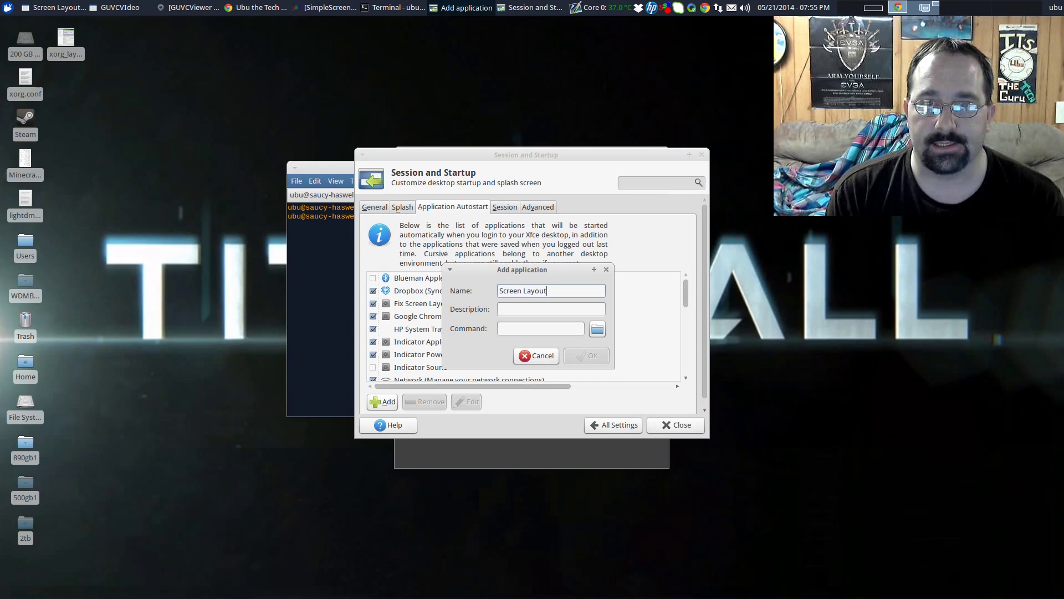
text( Fix)
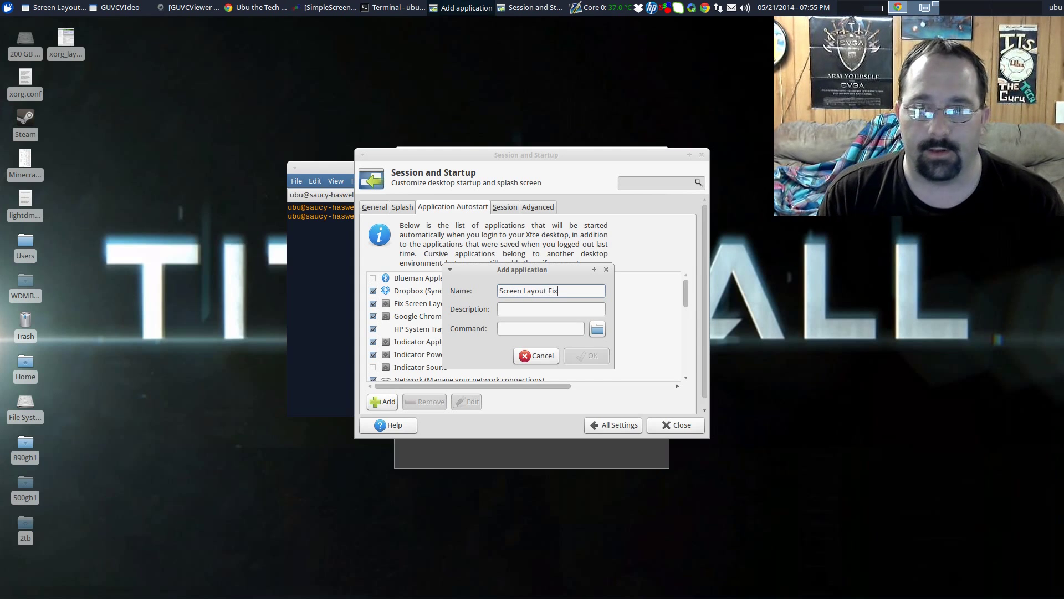
key(Tab)
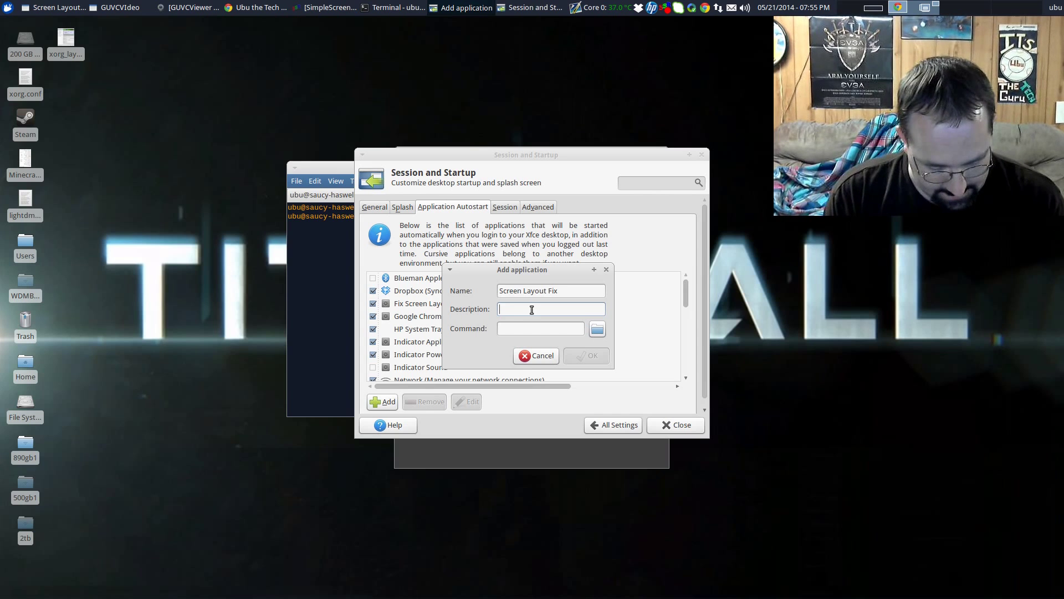
text(fixes screen laytout)
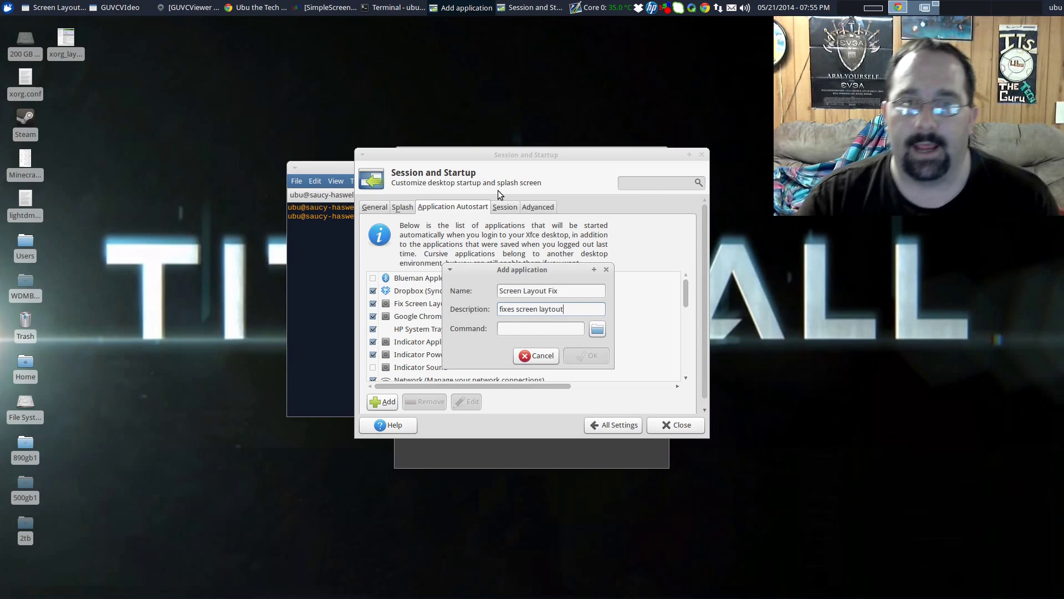
click(597, 330)
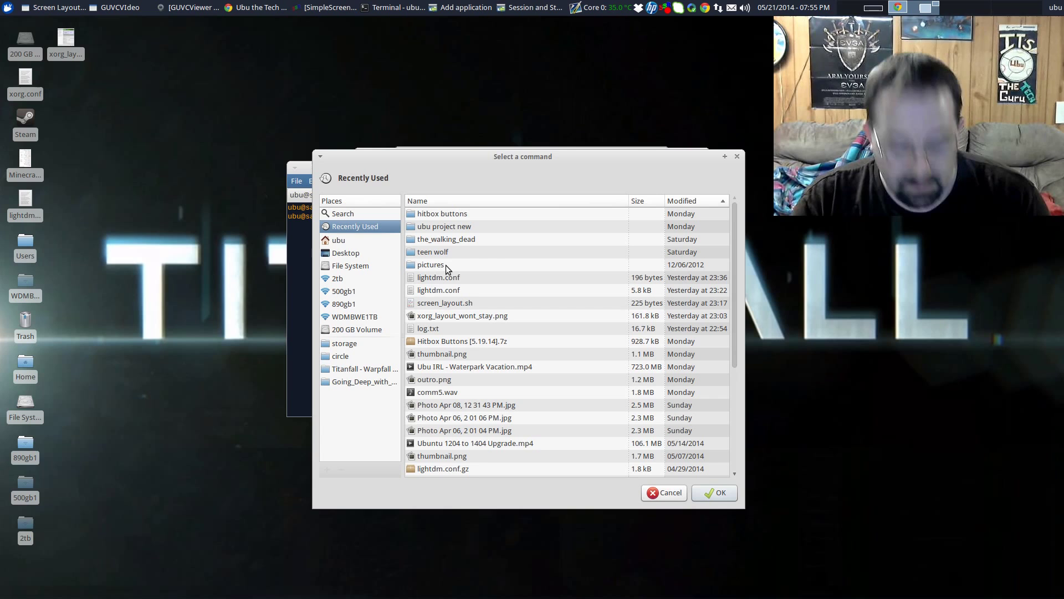
Step: In the command chooser, go from Recent to the home folder and into .screenlayout
click(473, 281)
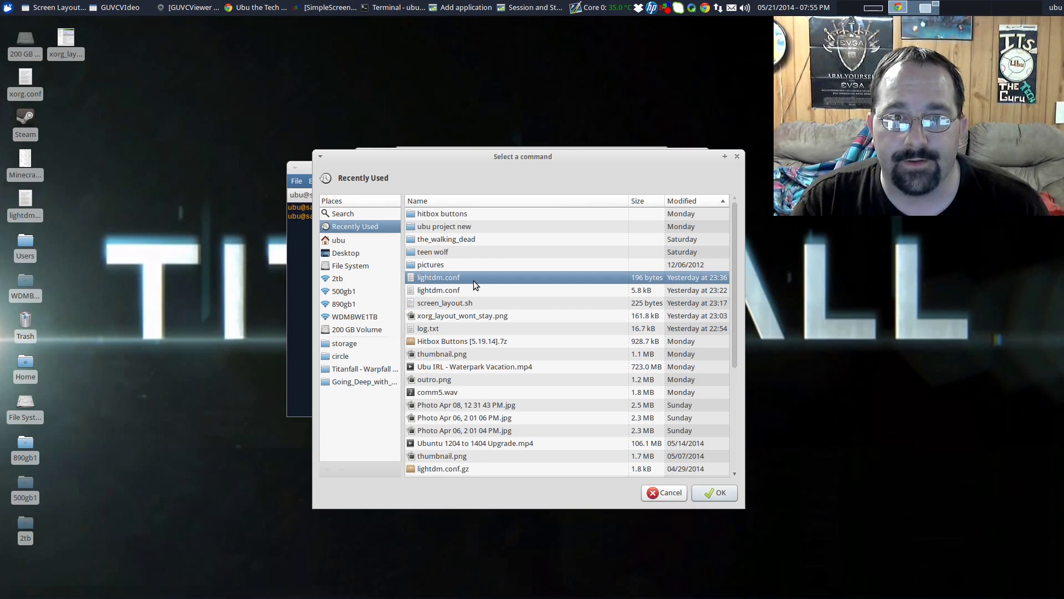
scroll(474, 288, down, 4)
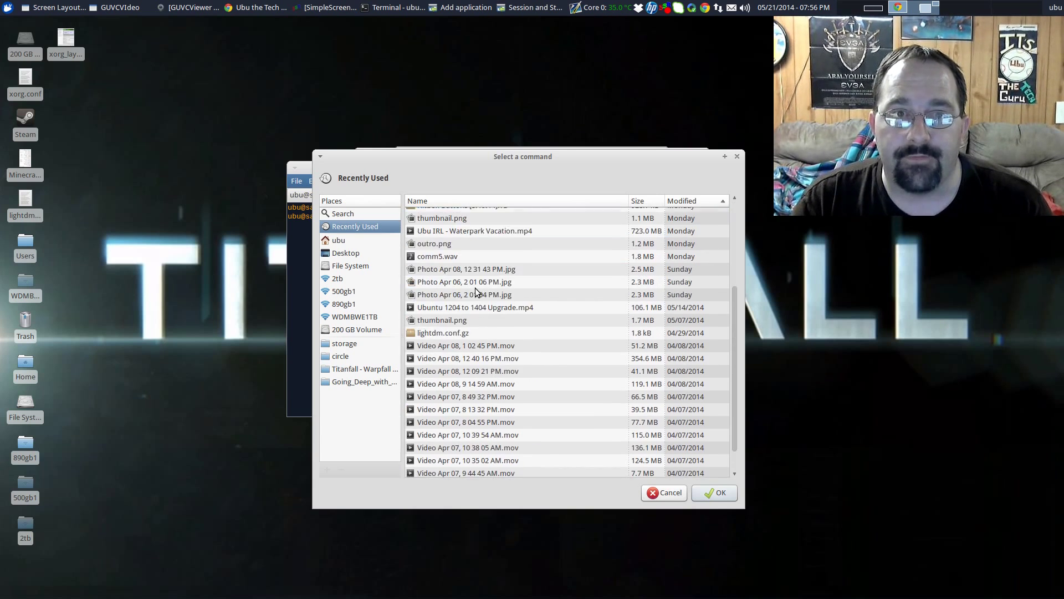
scroll(474, 287, up, 5)
click(352, 242)
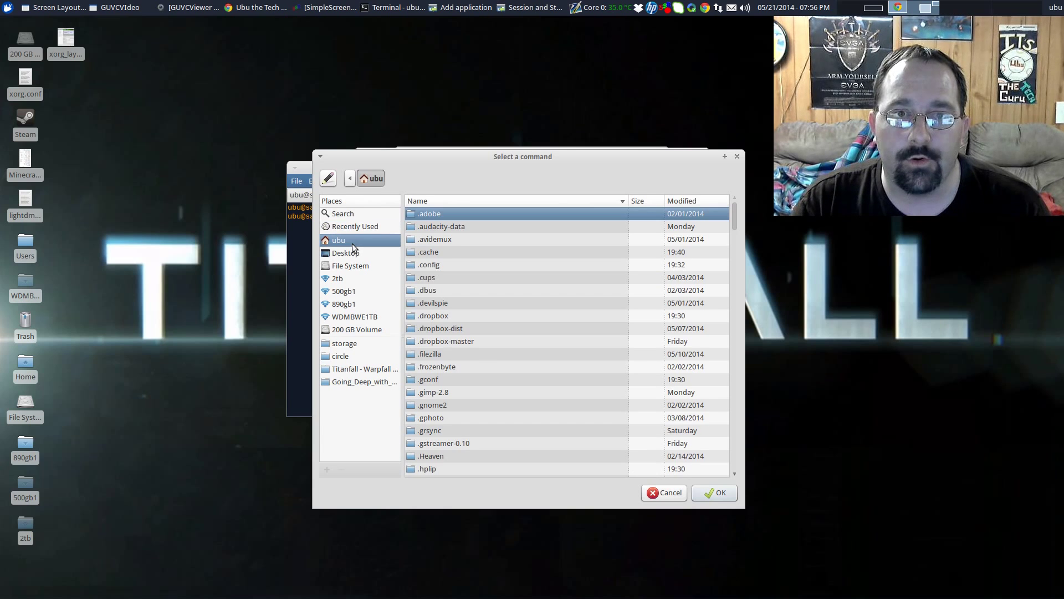
scroll(432, 355, down, 6)
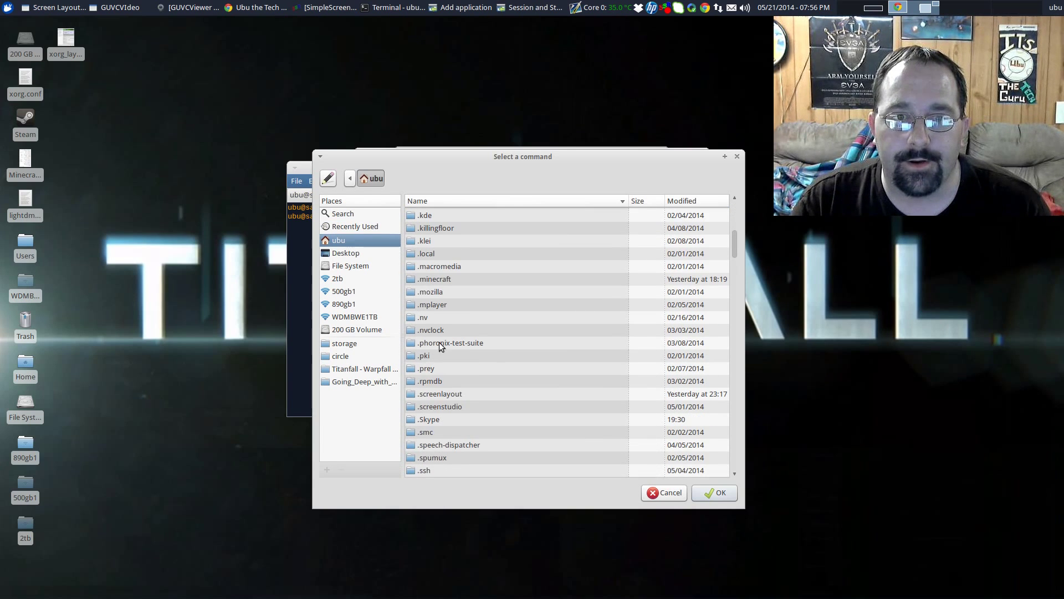
double_click(444, 393)
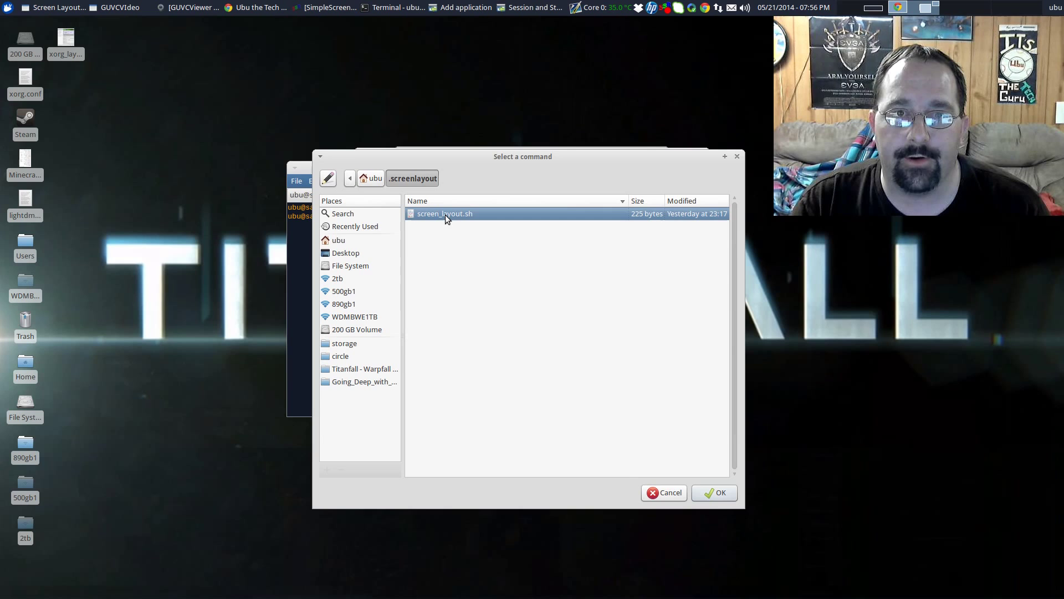
Step: Accept screen_layout.sh, cancel the duplicate entry, and check the existing Fix Screen Layout autostart item
click(720, 493)
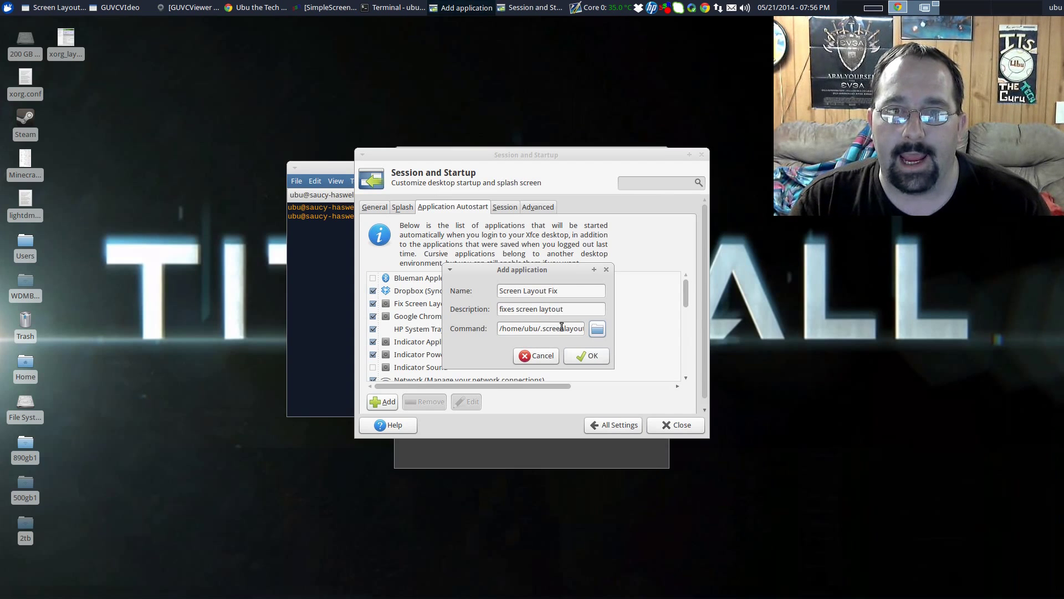
click(524, 360)
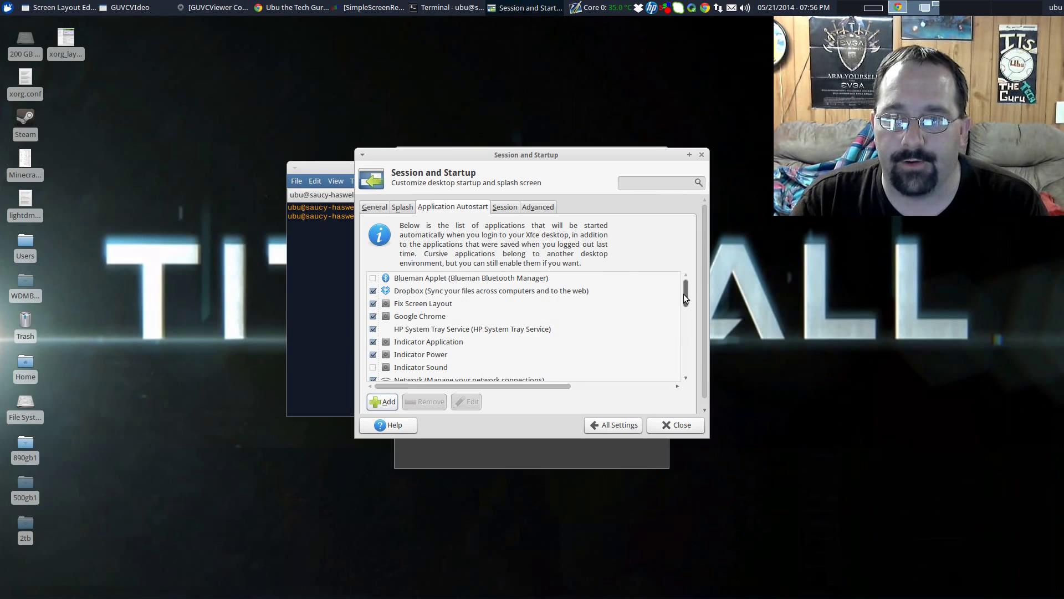
drag(685, 294, 686, 360)
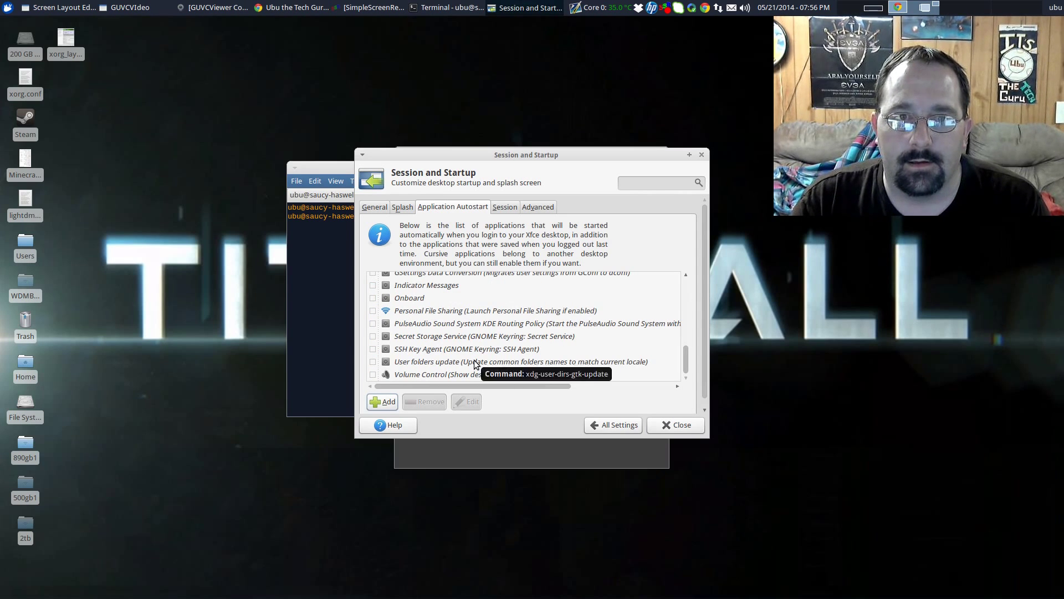
scroll(473, 361, up, 5)
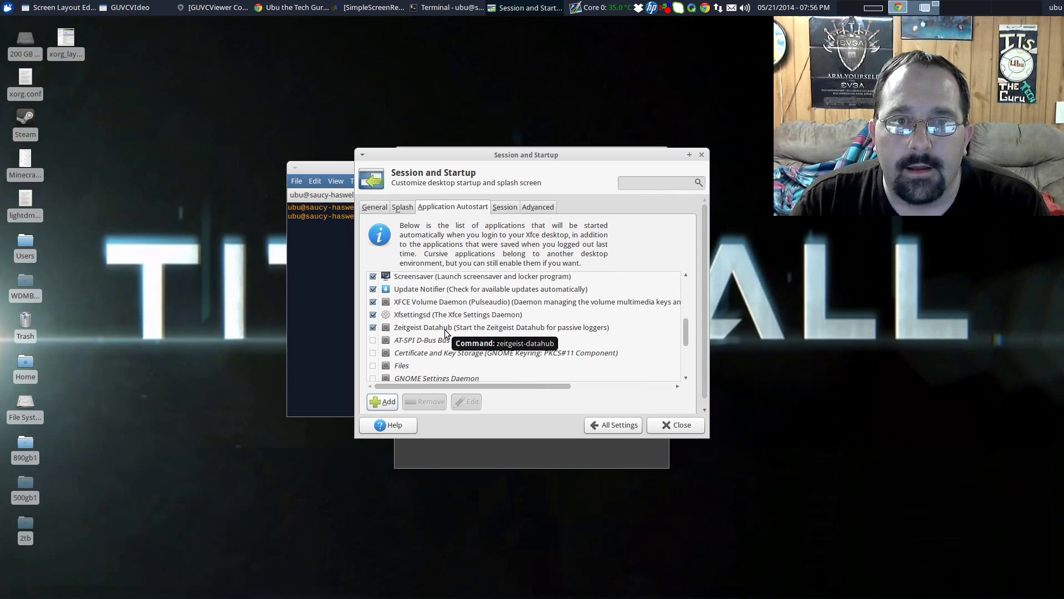
scroll(438, 305, up, 2)
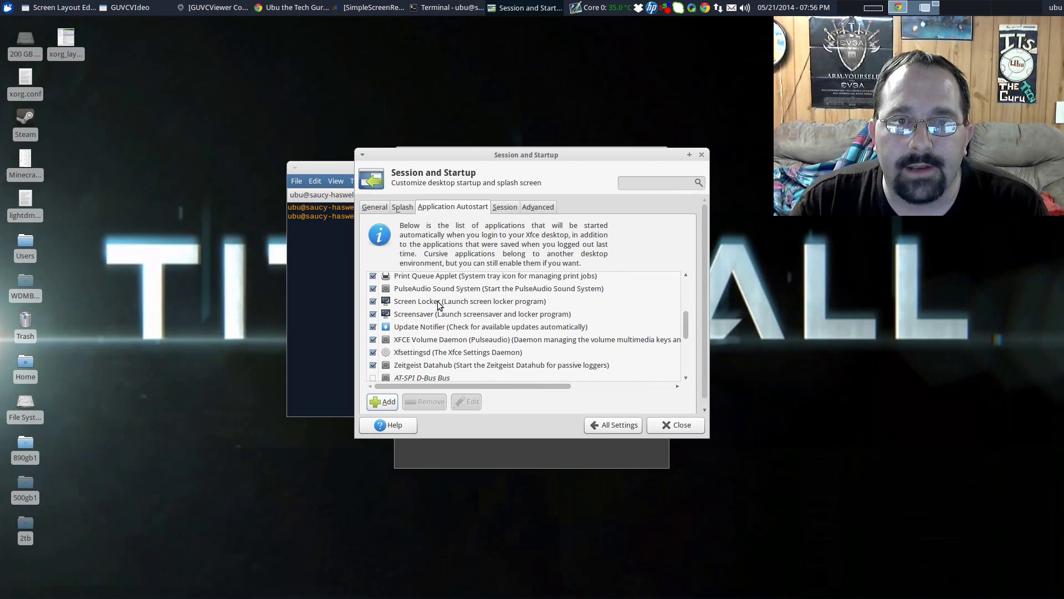
scroll(440, 308, up, 4)
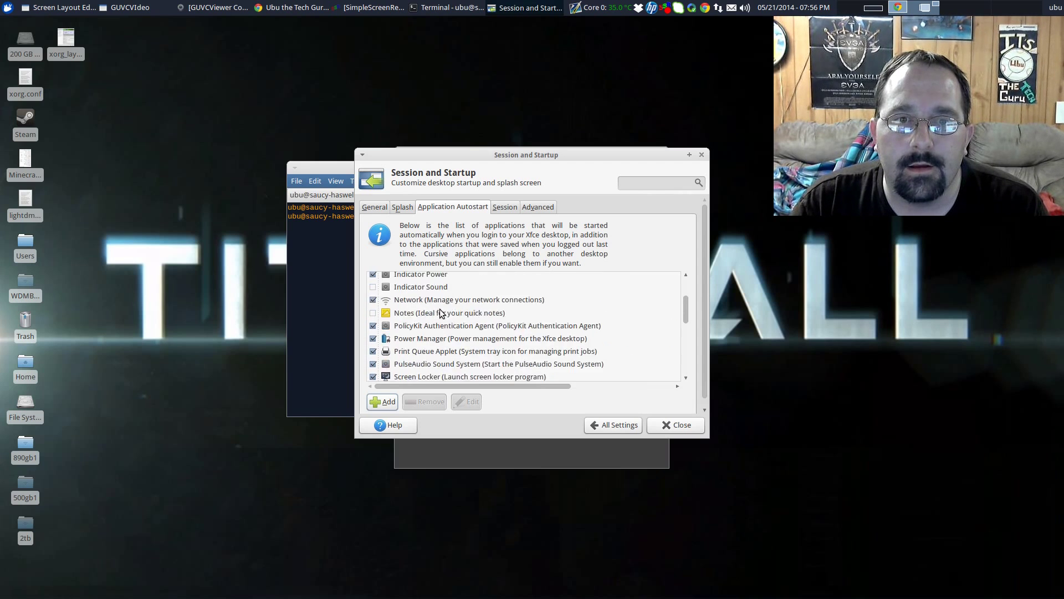
scroll(440, 312, up, 1)
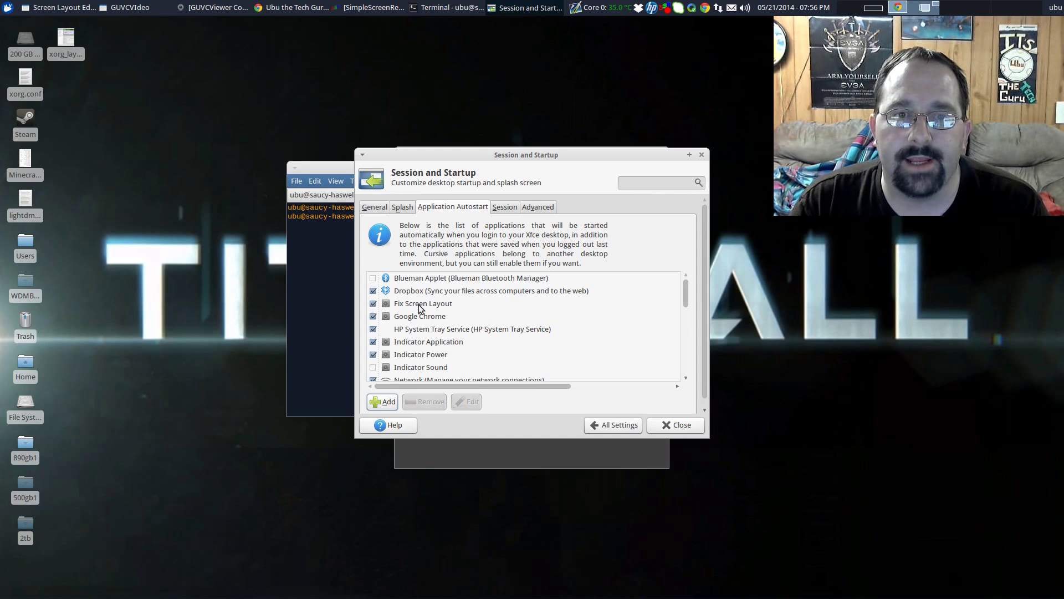
click(414, 306)
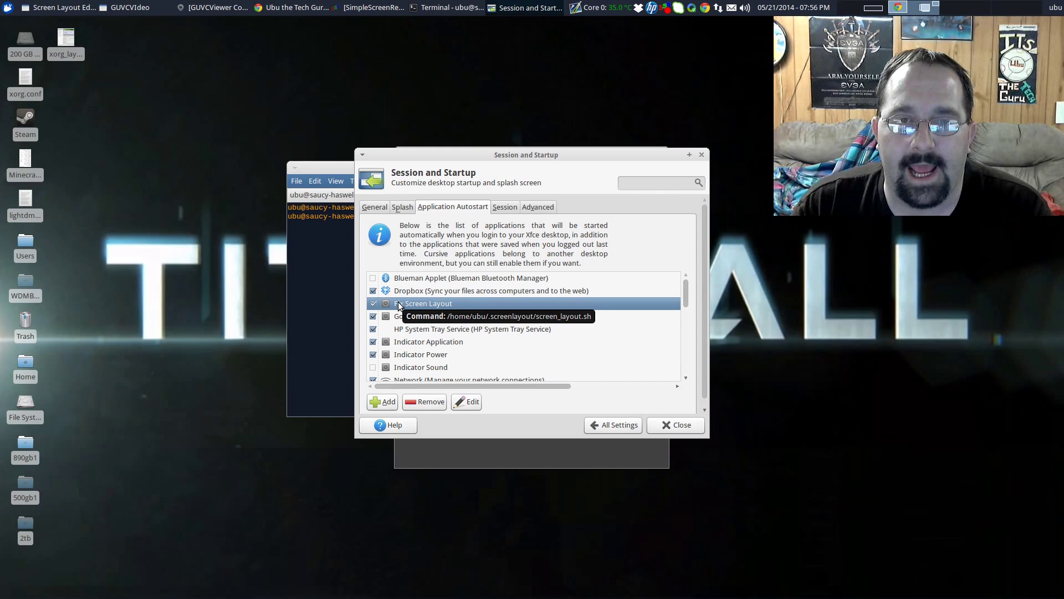
Step: Close Session and Startup, then copy the screen_layout.sh path and paste it at the terminal prompt
click(677, 425)
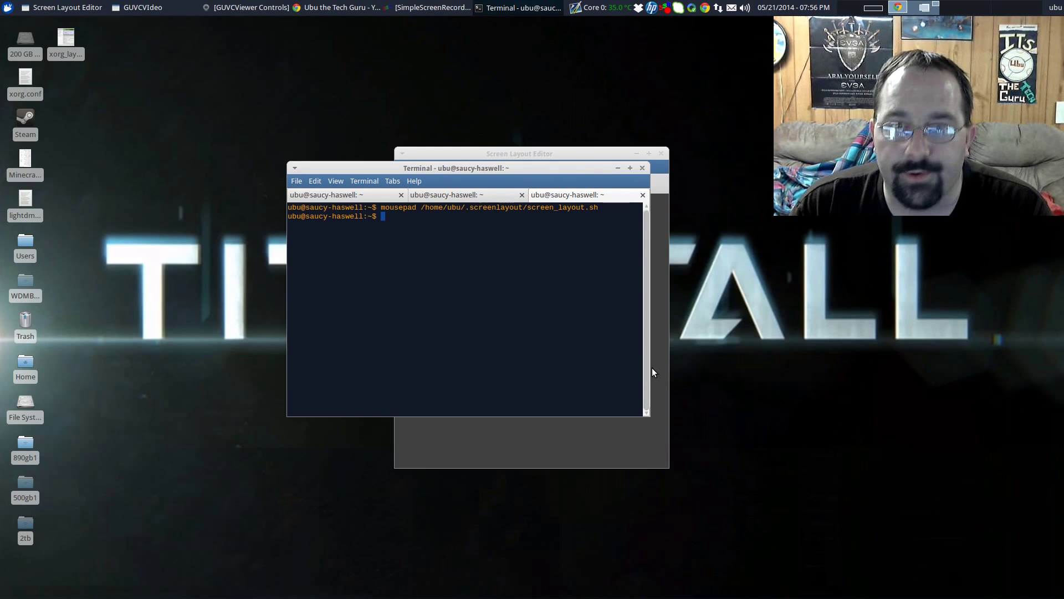
drag(585, 168, 590, 279)
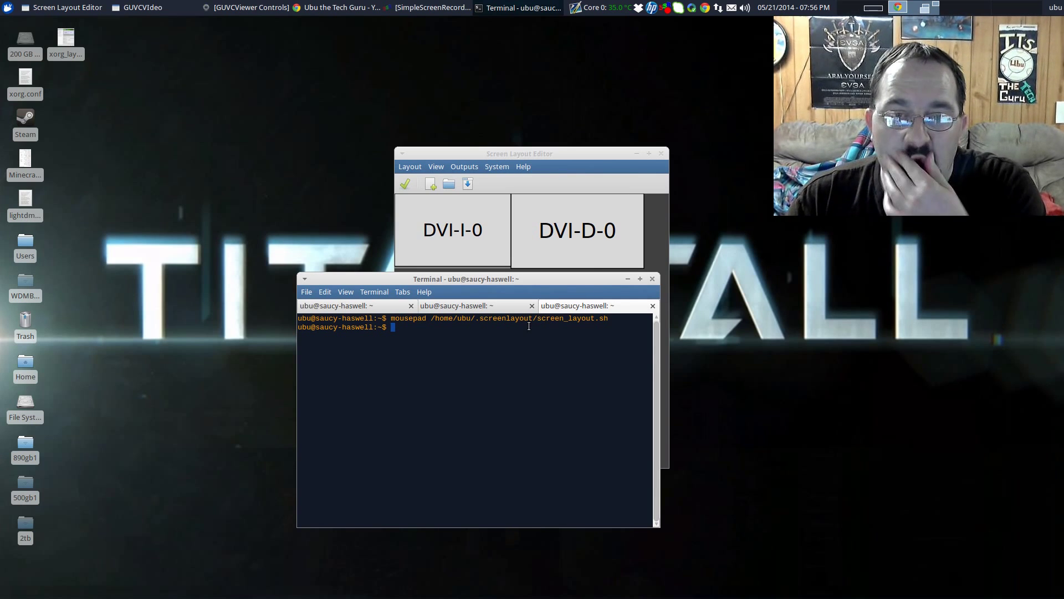
drag(431, 318, 608, 320)
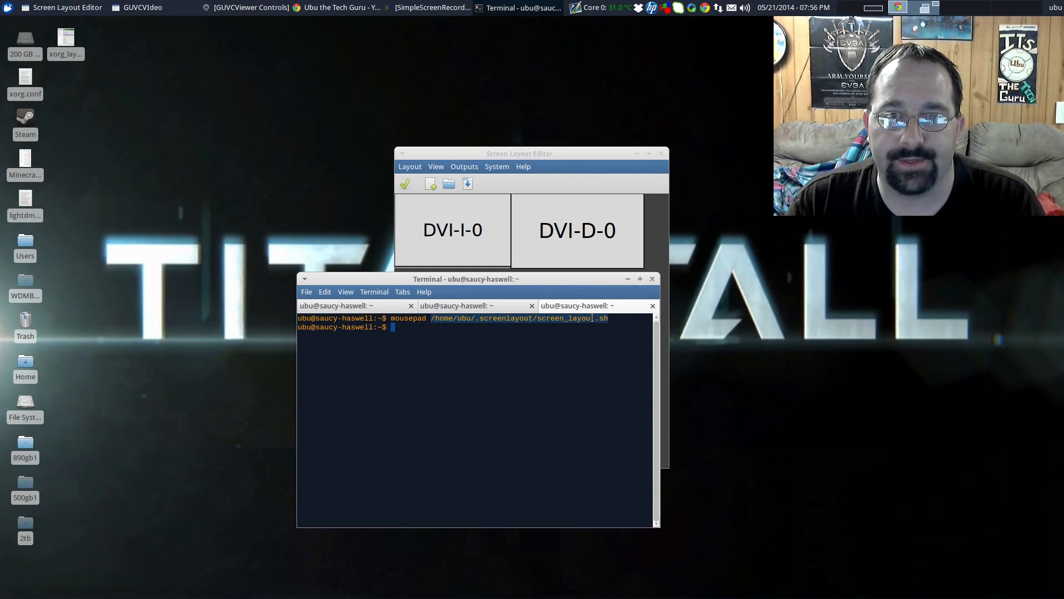
right_click(591, 318)
click(613, 351)
right_click(441, 342)
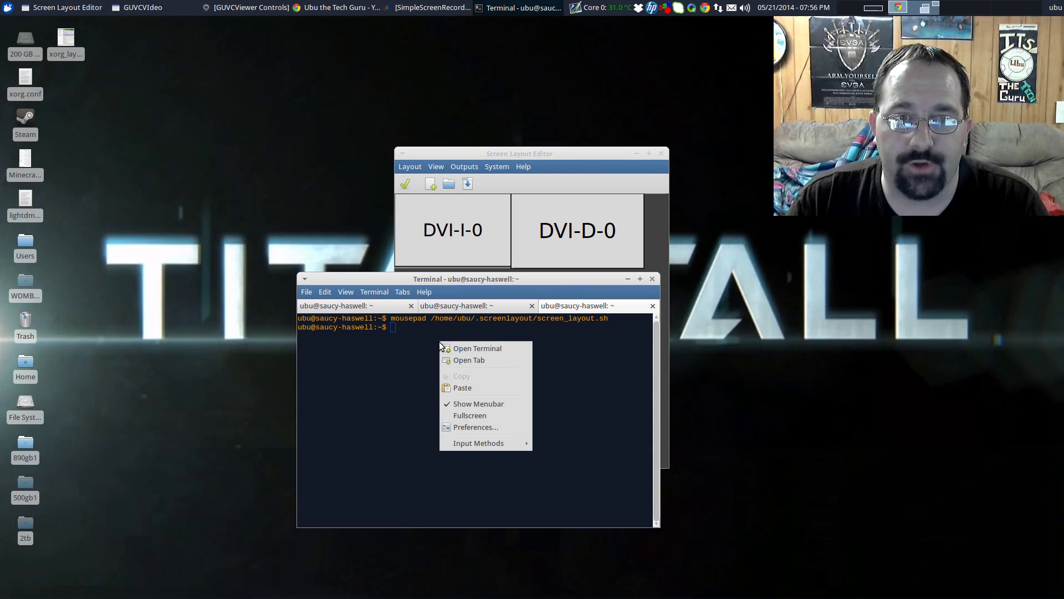
click(470, 391)
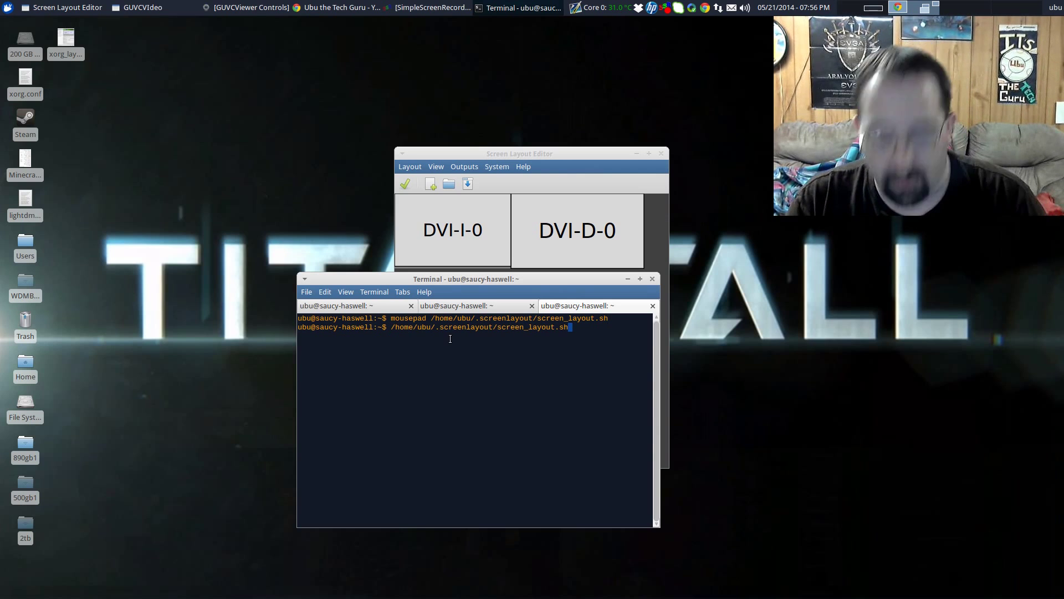